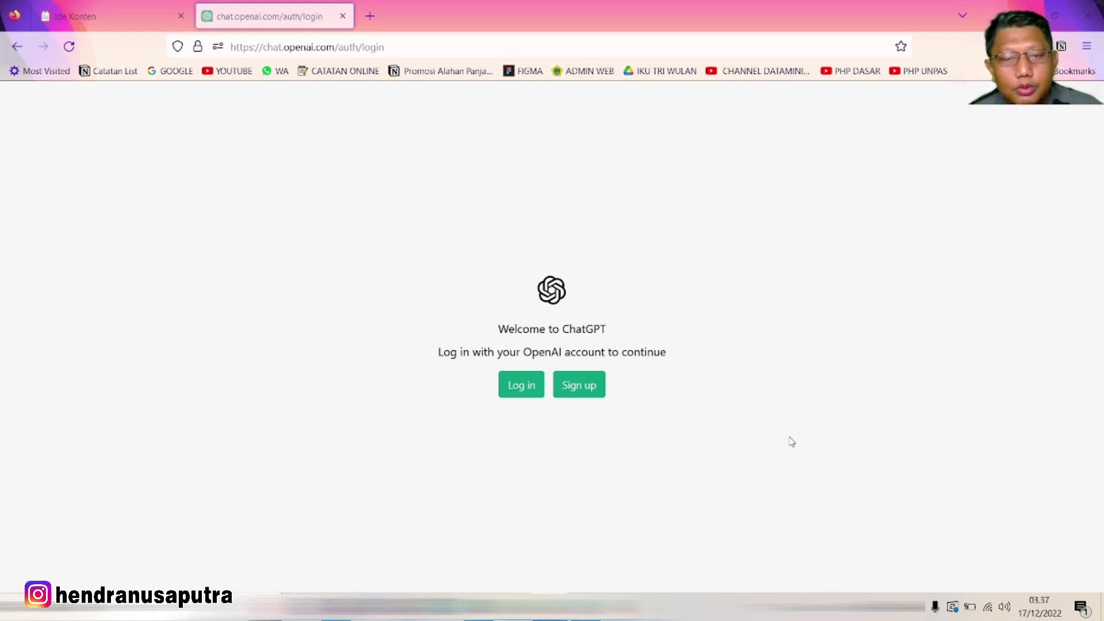
Log in to ChatGPT with an existing Google account
left_click(513, 392)
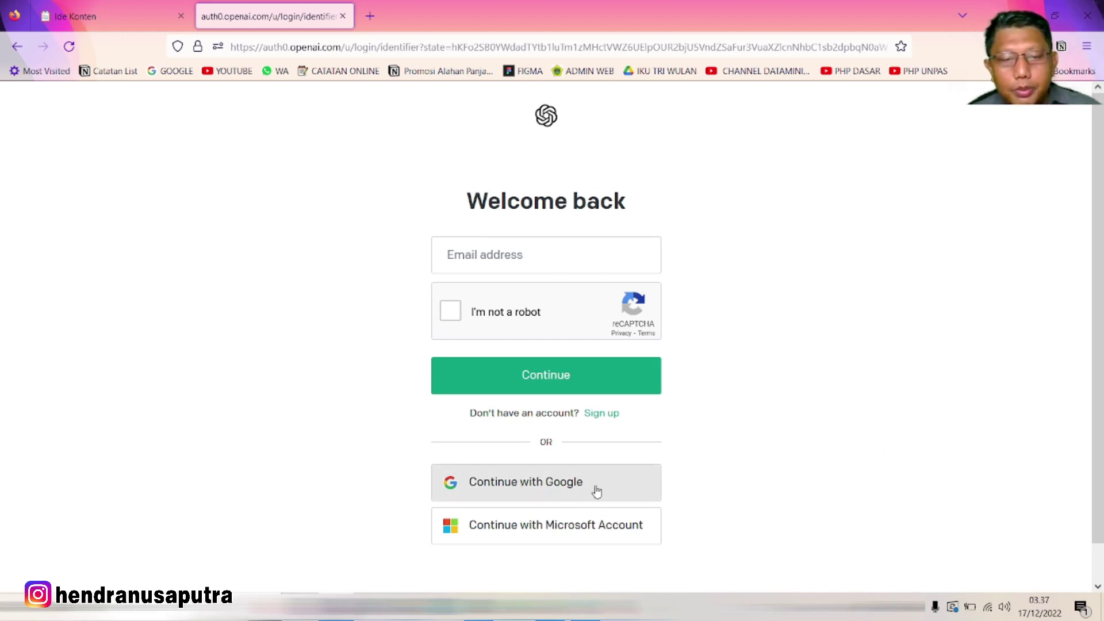
left_click(531, 493)
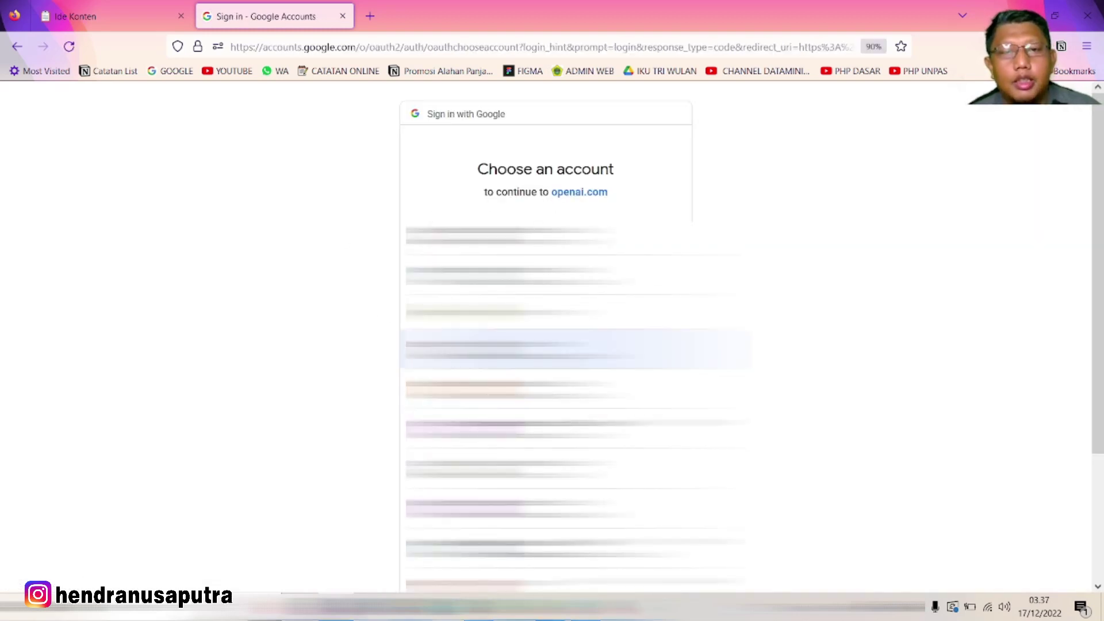
left_click(517, 389)
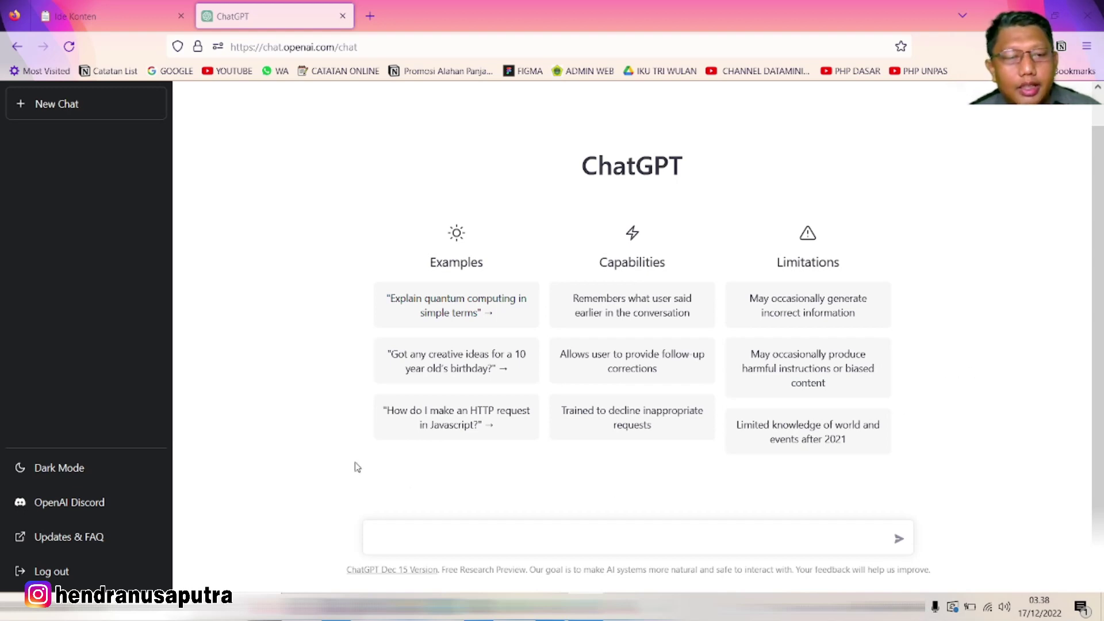
Begin the chat prompt with "Please create a syllabus for medical record electronic"
left_click(395, 538)
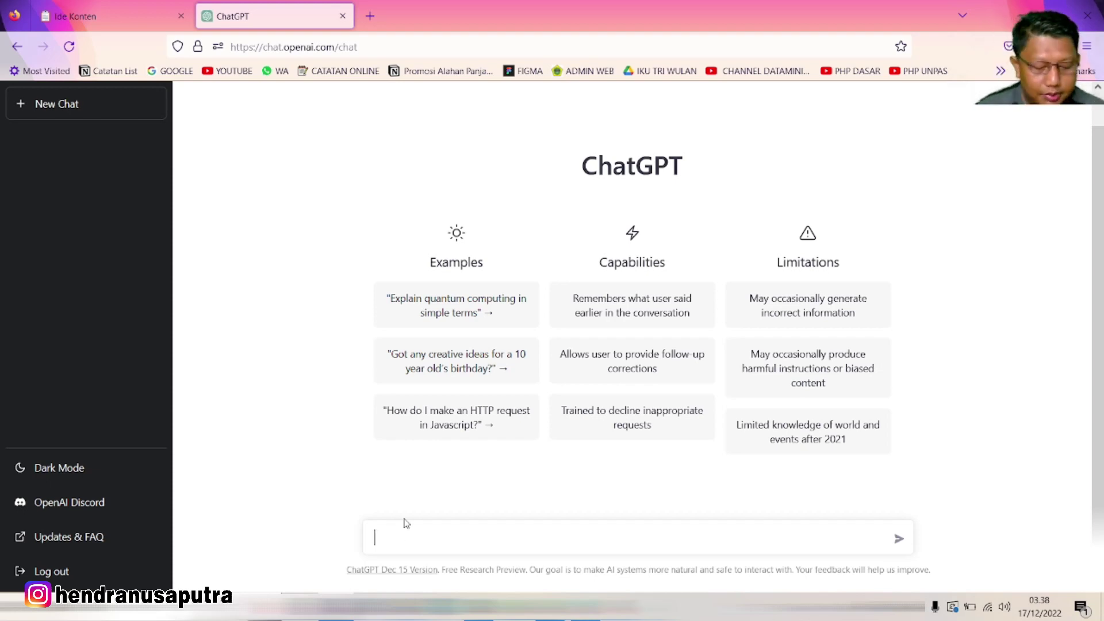
type("Plea")
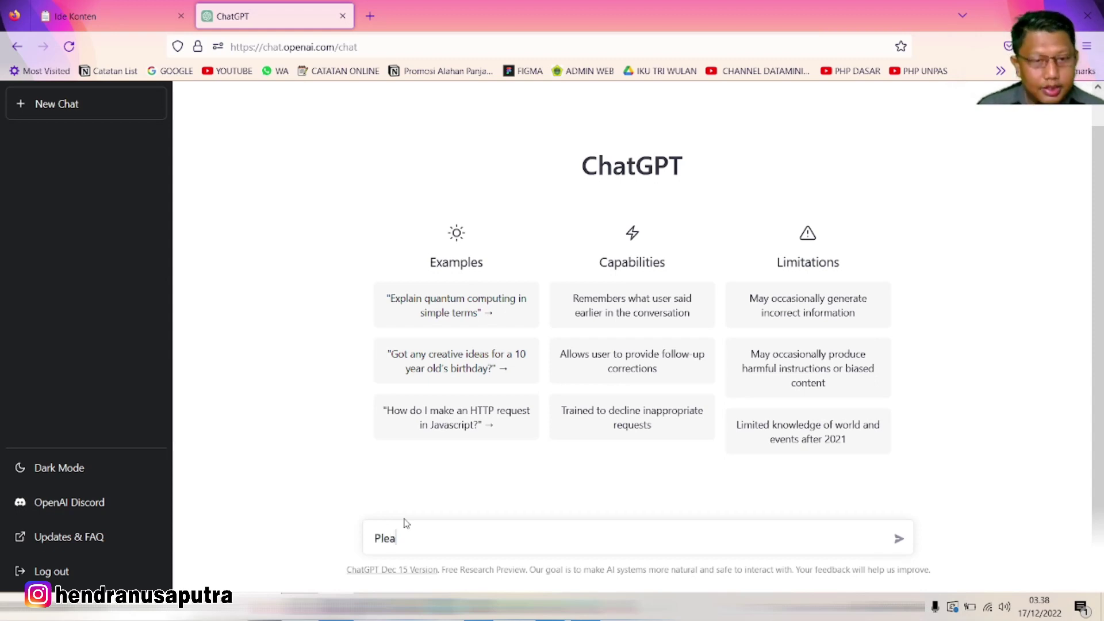
type("se create ")
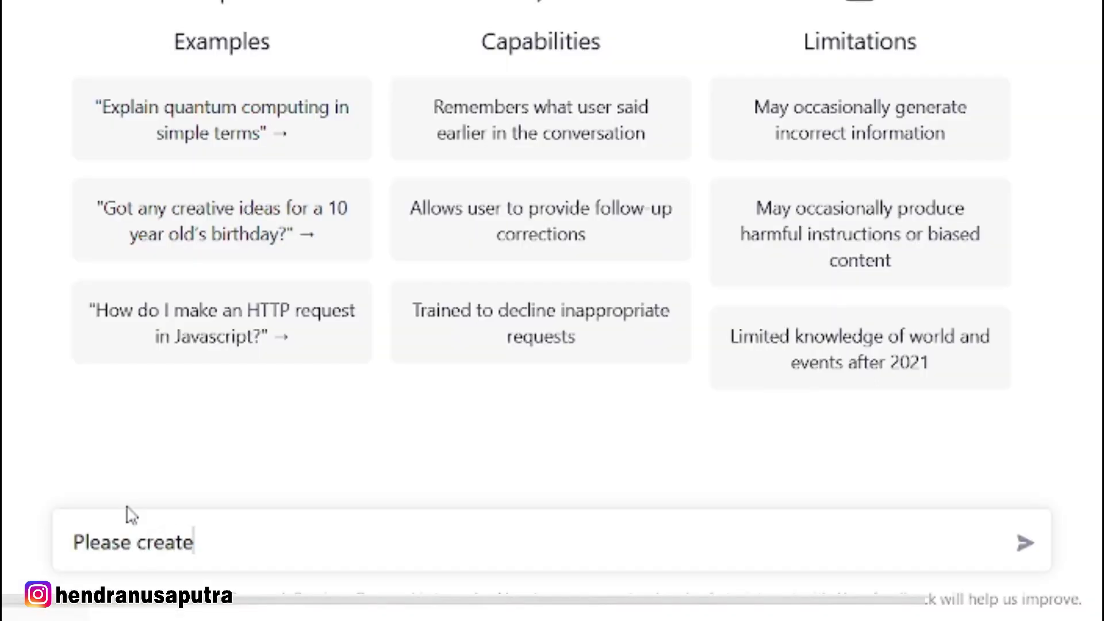
type("a syllabus")
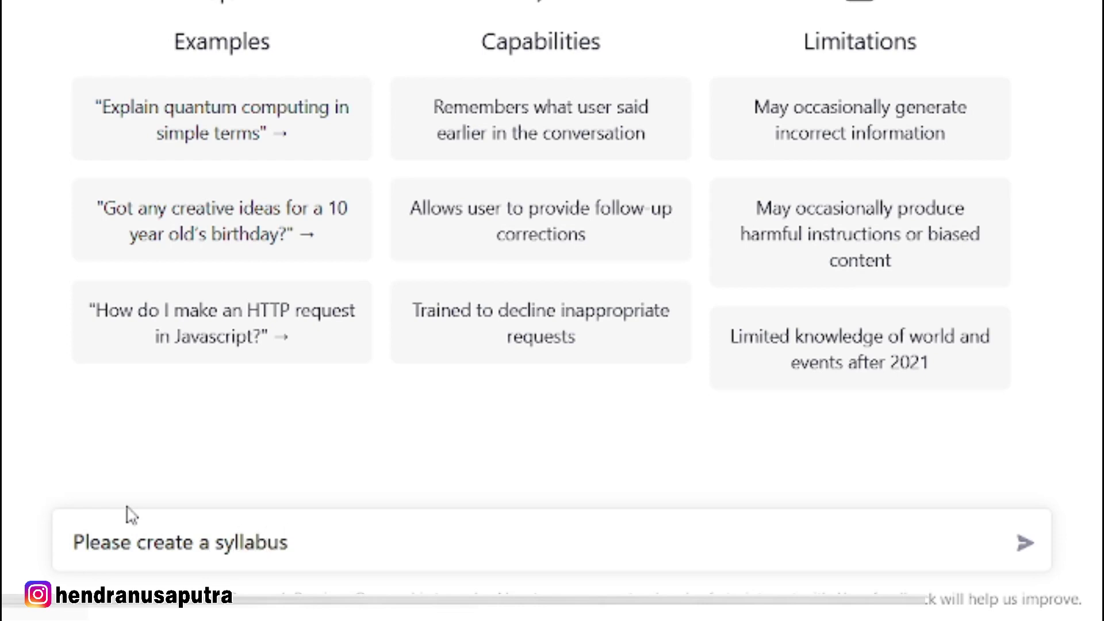
type(" f")
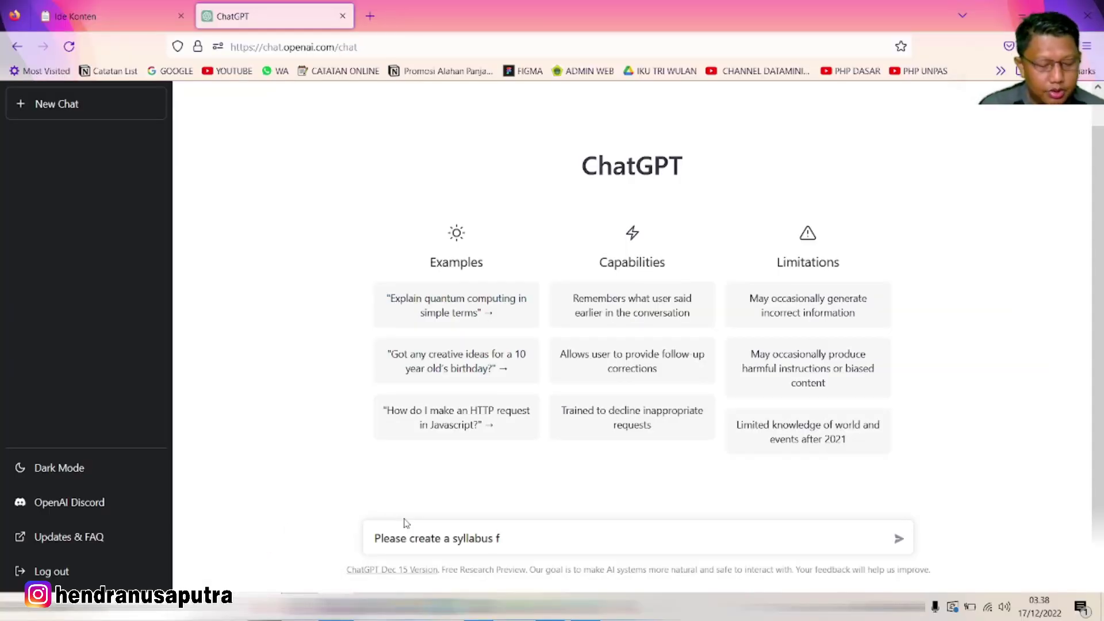
type("or me")
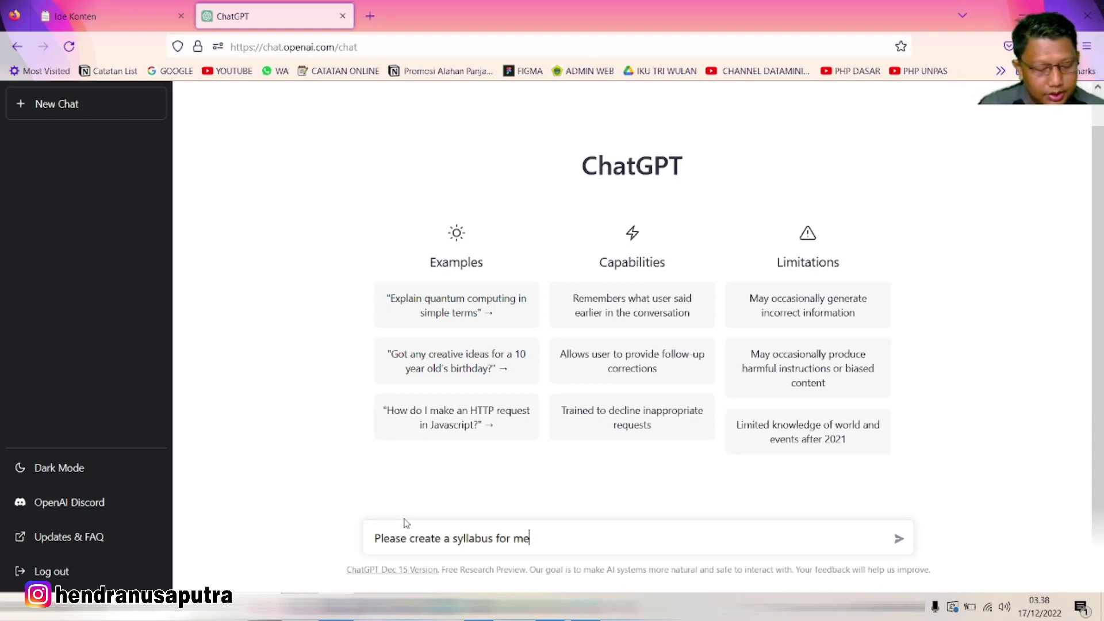
type("dical re")
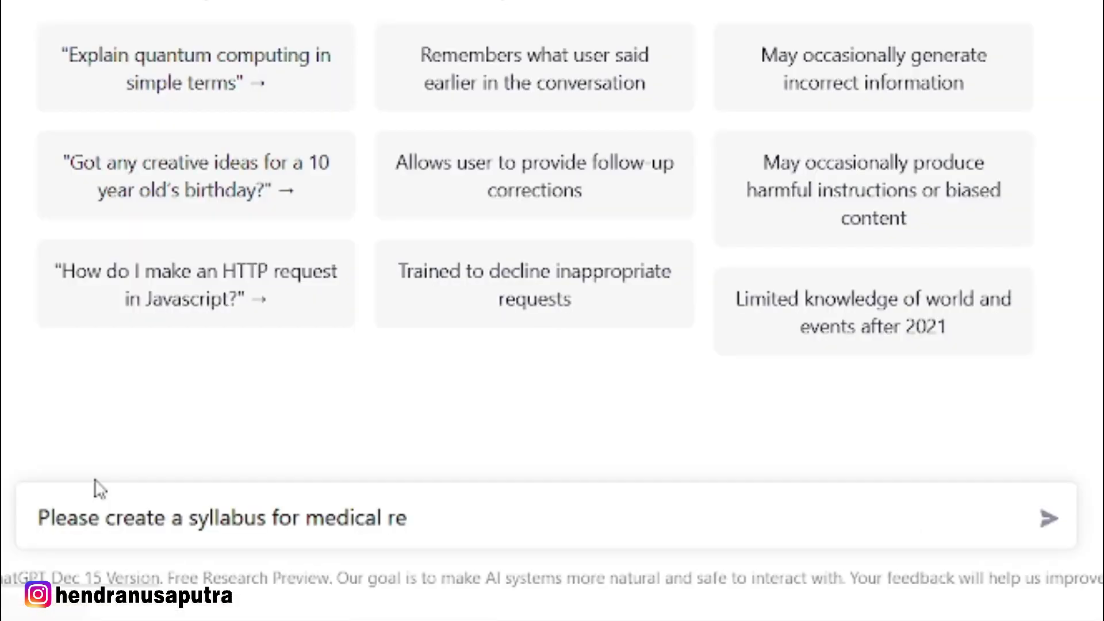
type("cord elctroni")
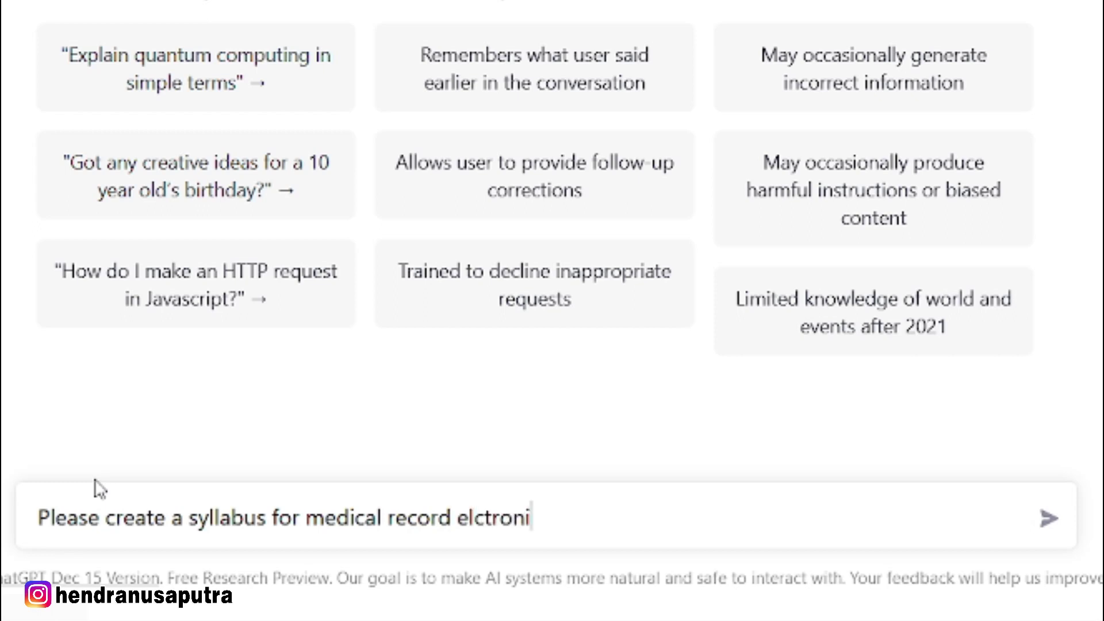
key("BackSpace")
key("BackSpace")
key("BackSpace")
key("BackSpace")
key("BackSpace")
key("BackSpace")
type("e")
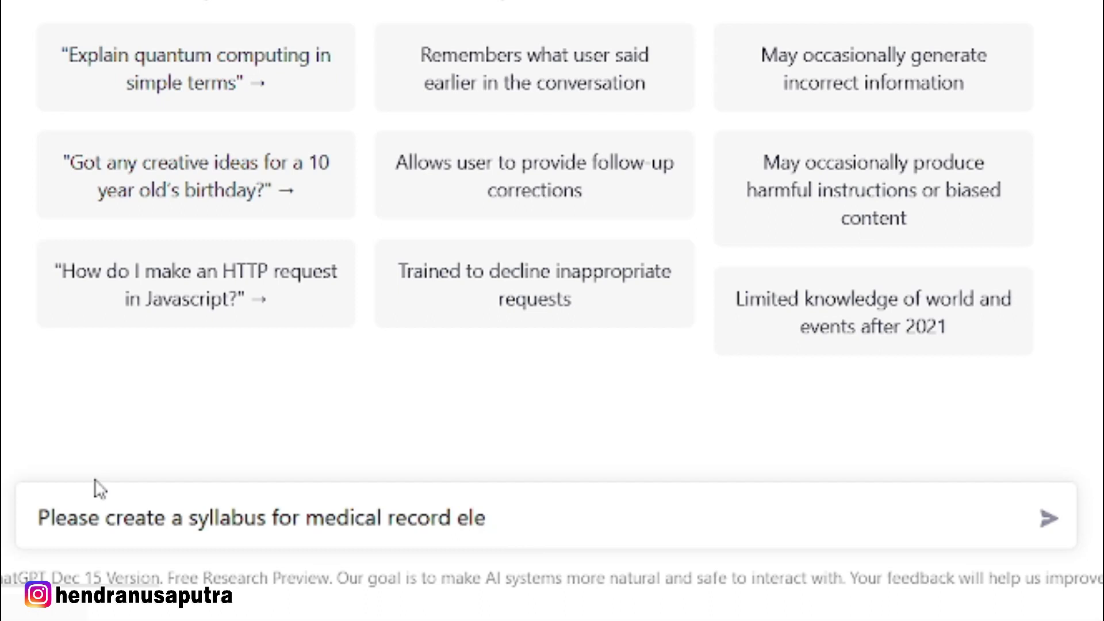
type("ctronis")
key("BackSpace")
type("c")
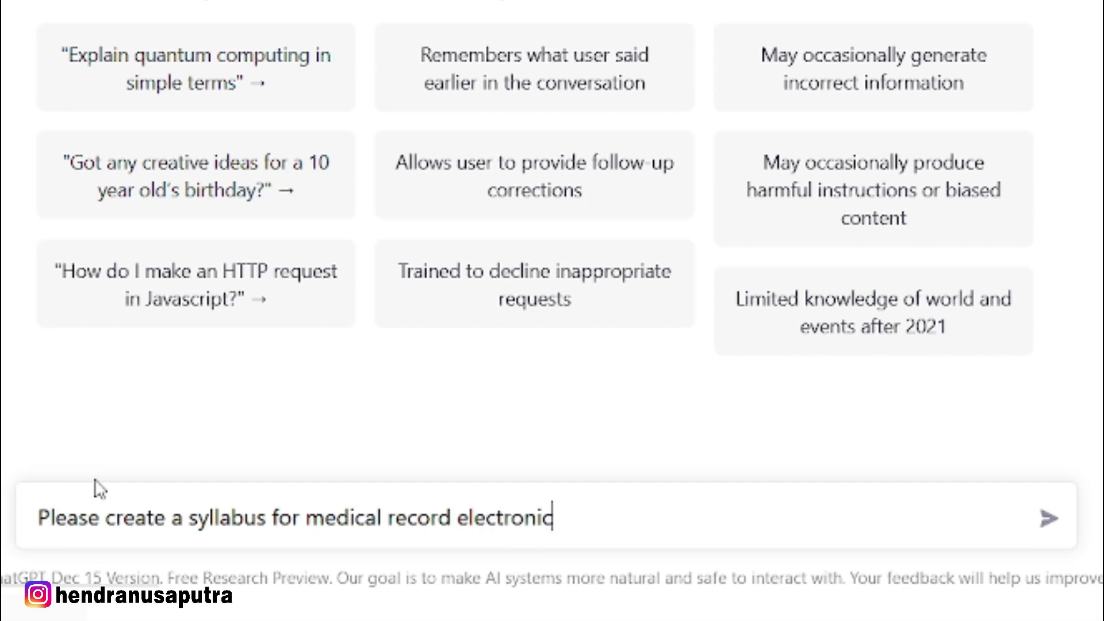
Extend the prompt with "for medical record department students with"
type(" for")
type("medocal")
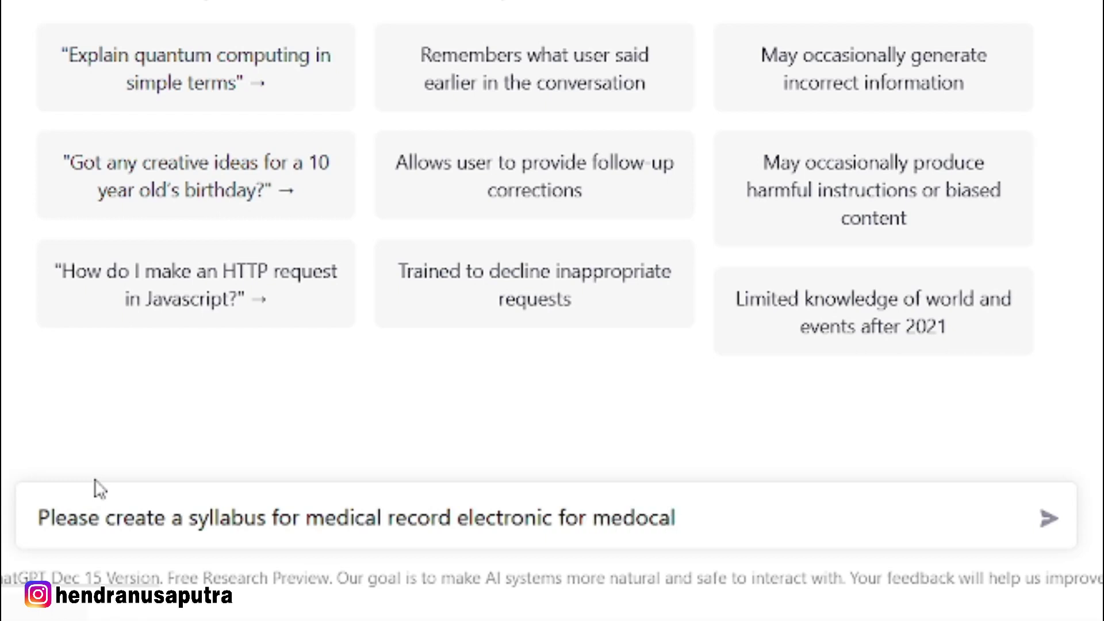
key("BackSpace")
key("BackSpace")
key("BackSpace")
key("BackSpace")
type("ical rec")
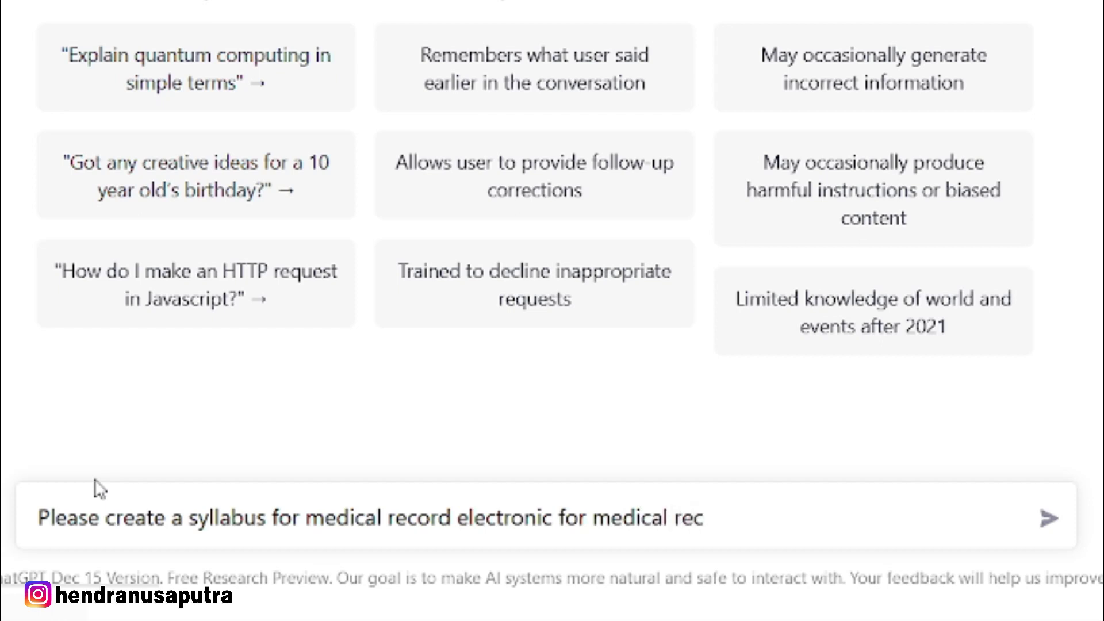
type("ord")
type(" d")
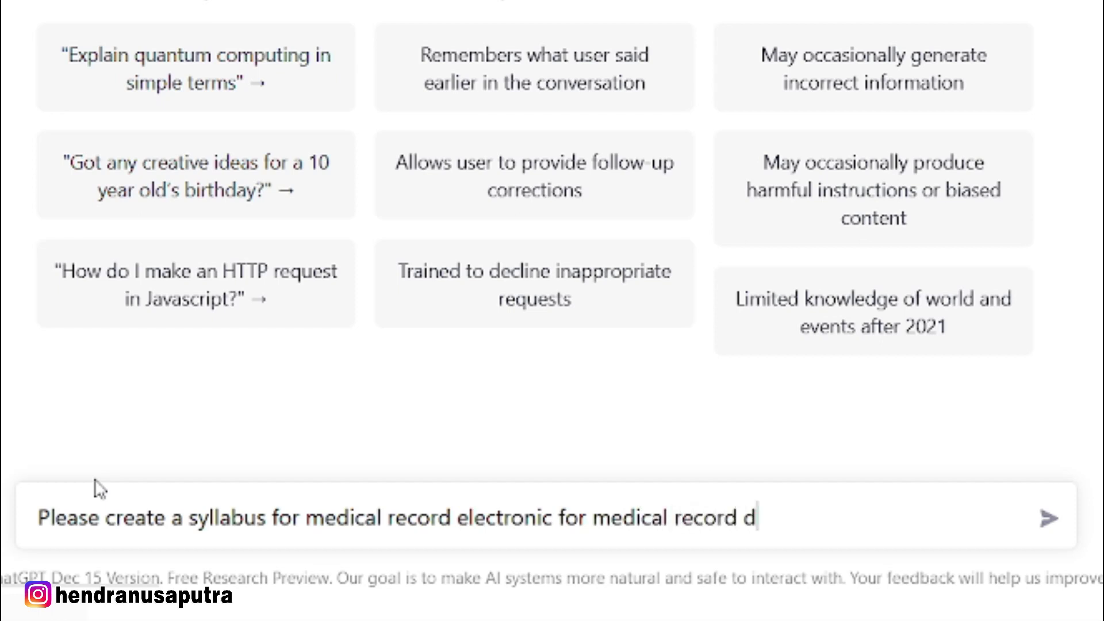
type("epartment")
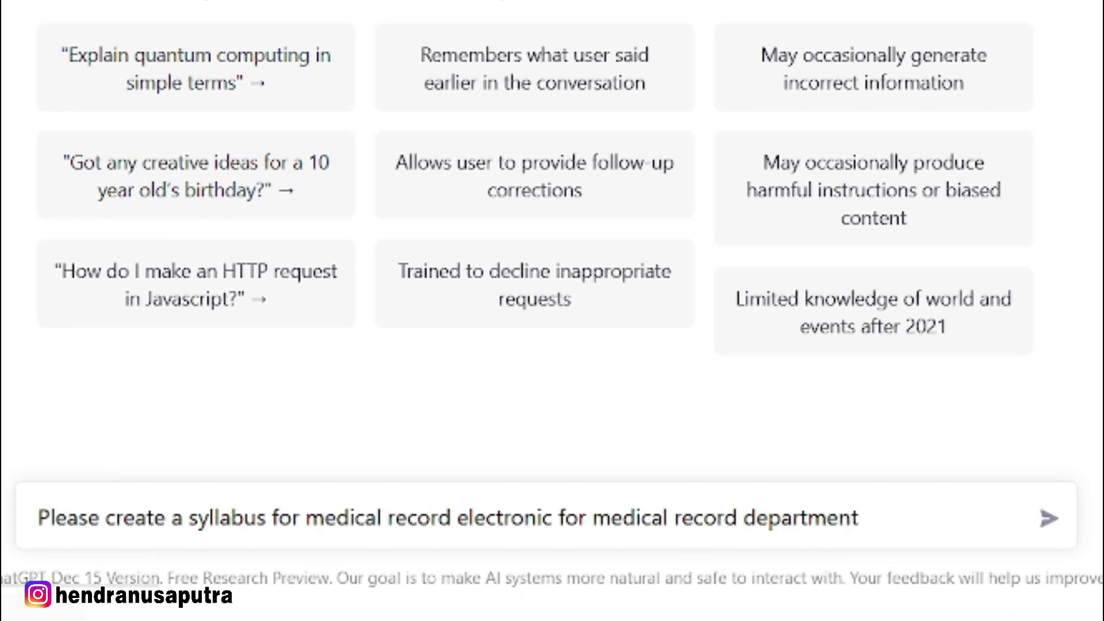
type(" sti")
type("udents with")
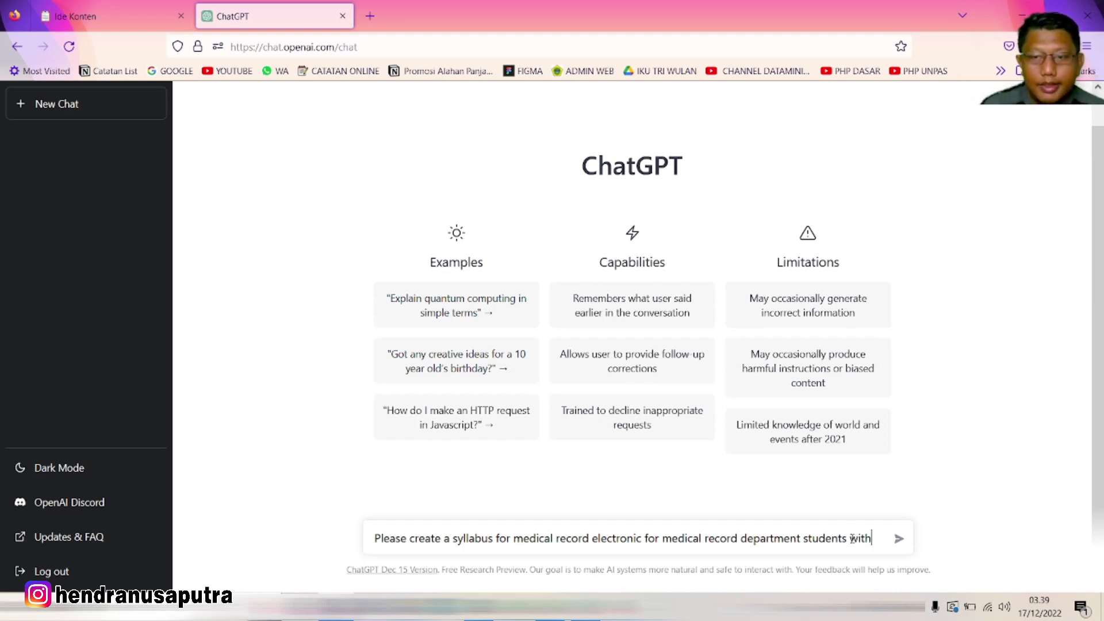
Complete the prompt with "detailed references ?" and submit it
type("detailed refrences")
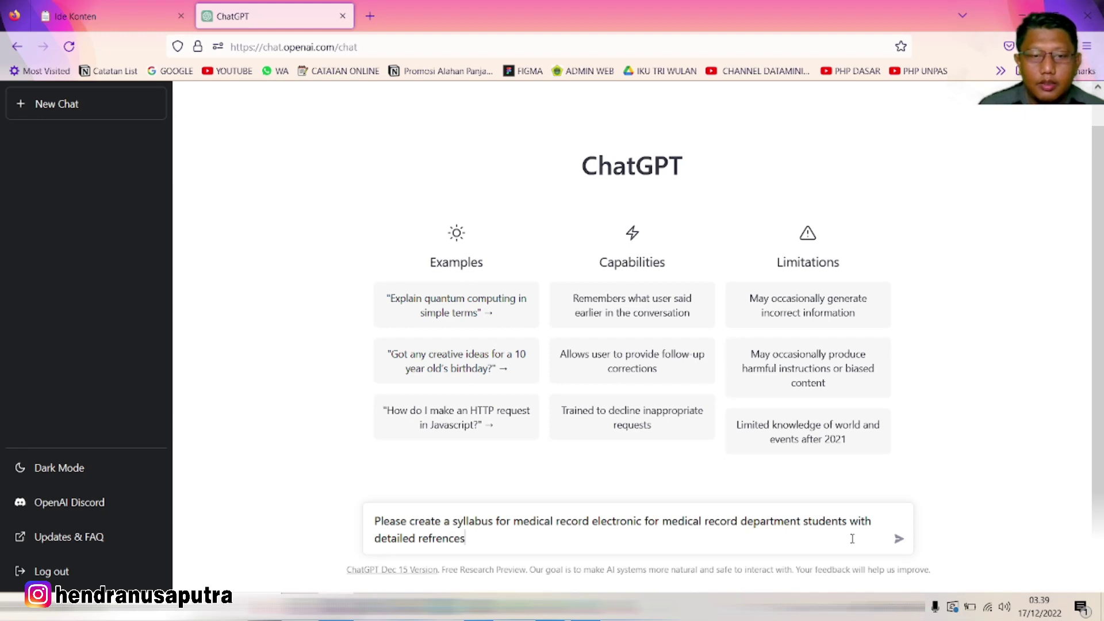
key("BackSpace")
key("BackSpace")
key("BackSpace")
key("BackSpace")
key("BackSpace")
key("BackSpace")
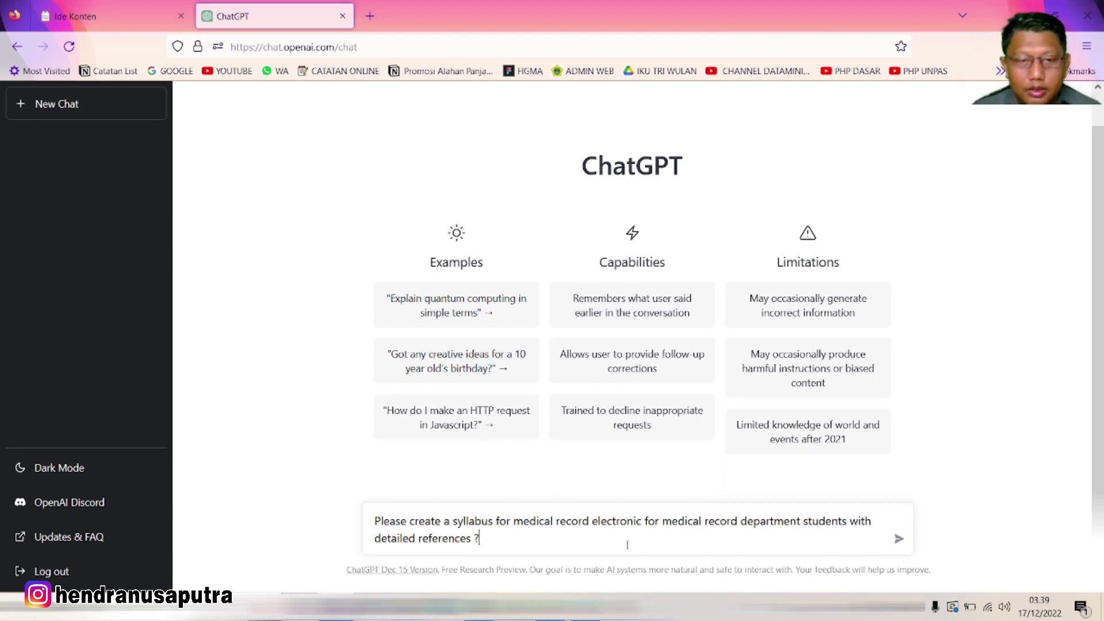
key("Return")
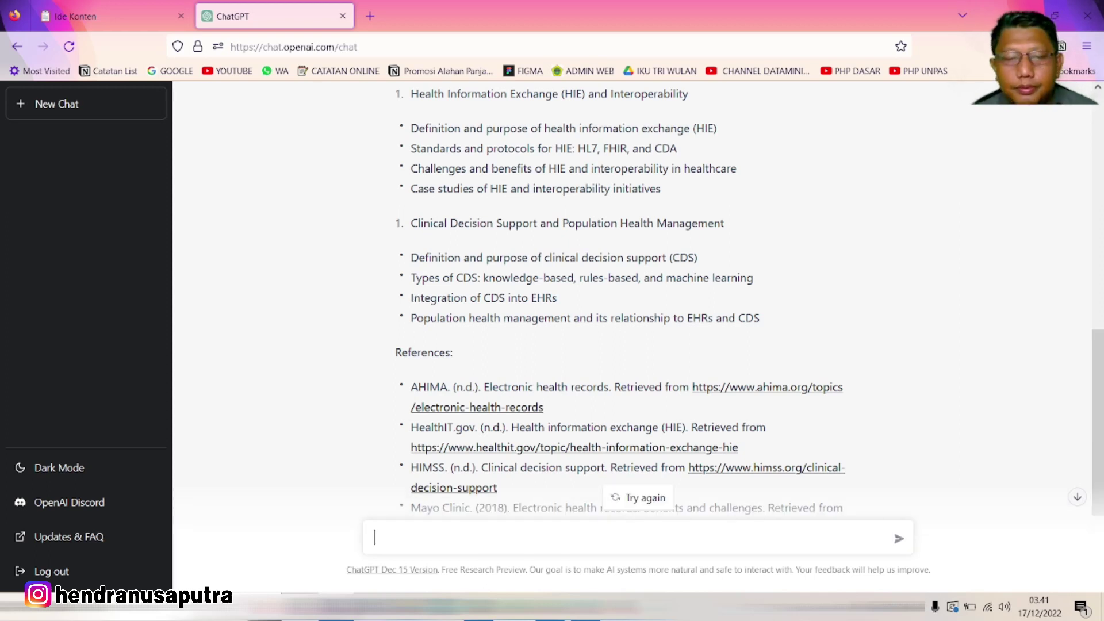
Read through the generated syllabus, from its topic headings and bullet points to the reference list
scroll(617, 332, "down", 3)
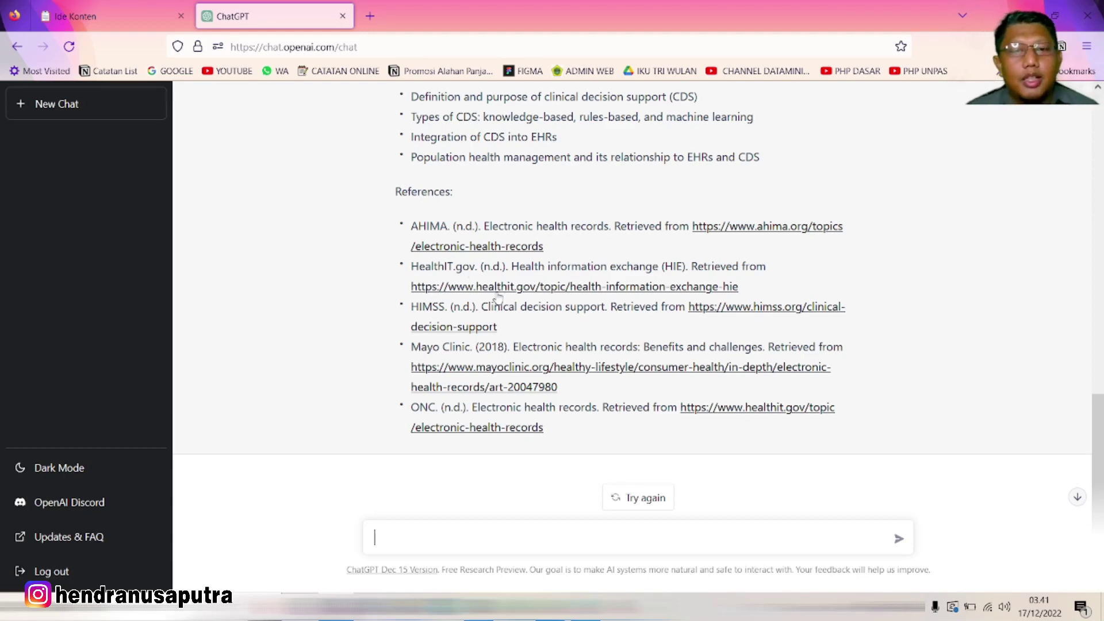
scroll(498, 296, "up", 15)
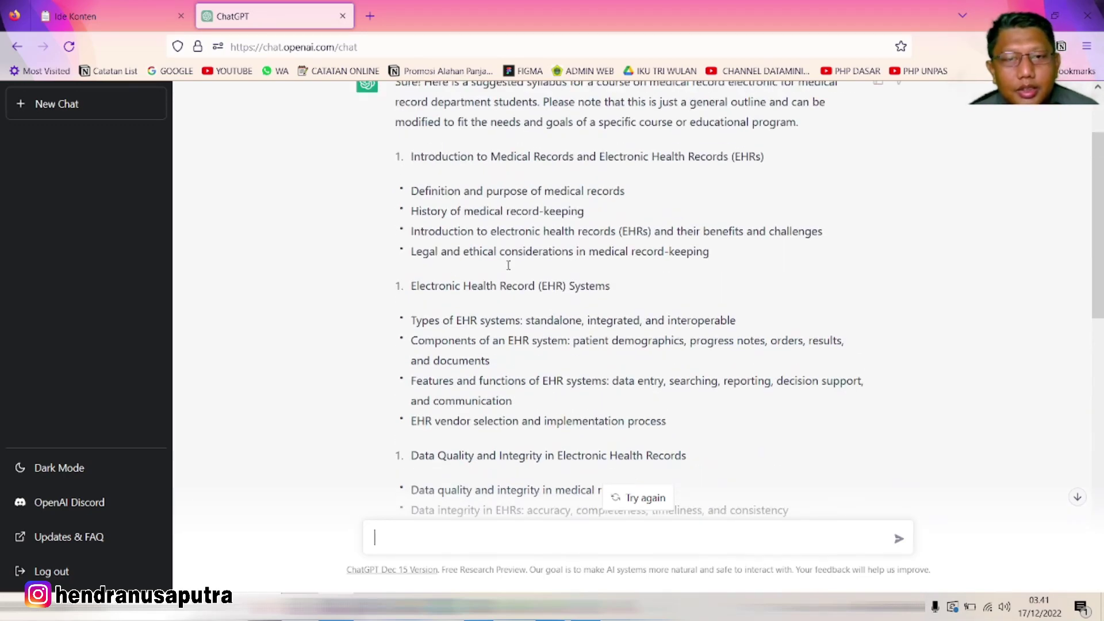
scroll(508, 265, "up", 2)
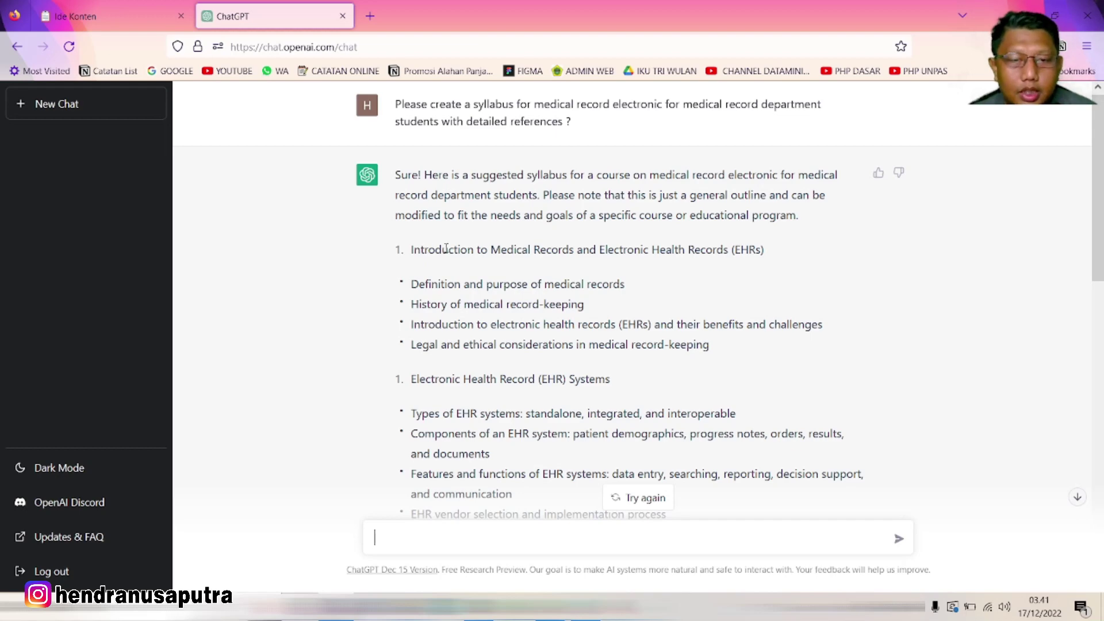
left_click_drag(415, 249, 596, 282)
scroll(595, 282, "down", 3)
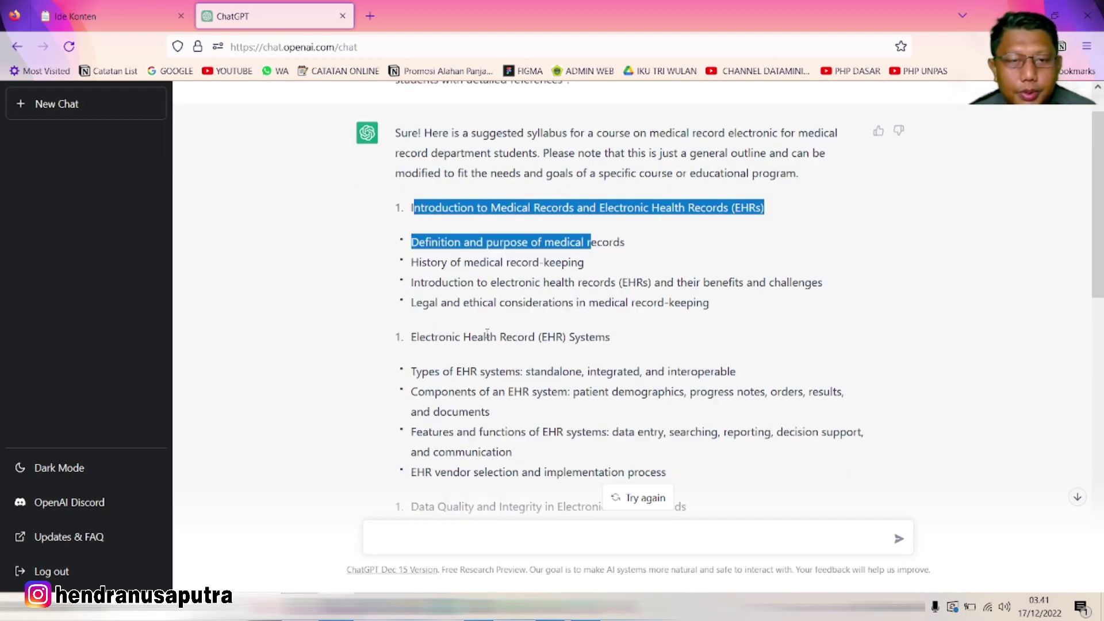
left_click(421, 293)
left_click_drag(421, 293, 525, 296)
scroll(480, 395, "down", 8)
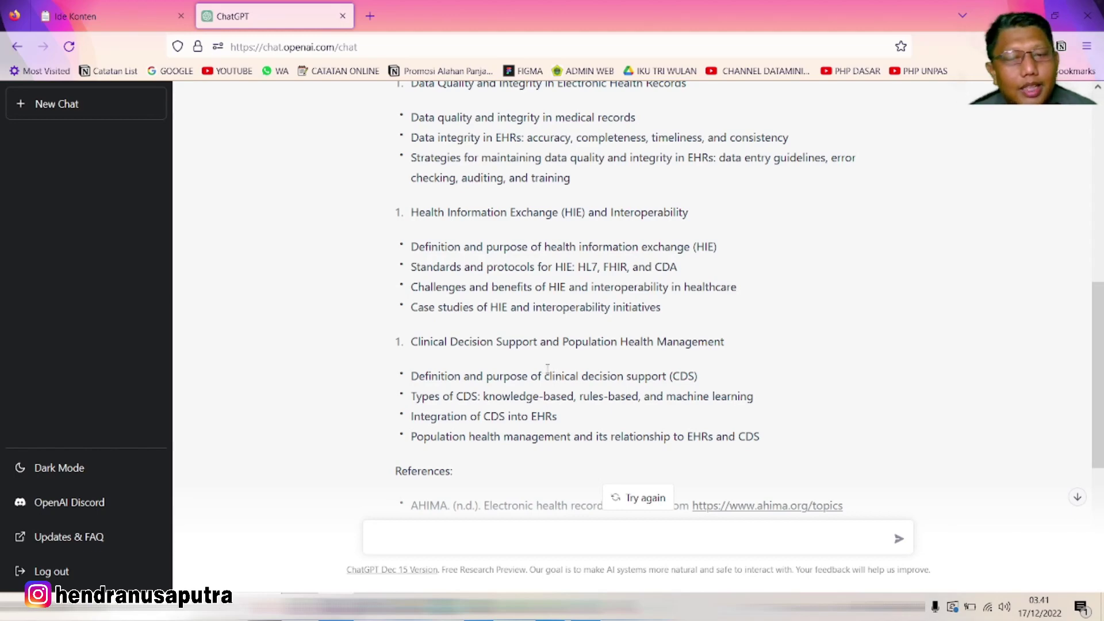
scroll(497, 368, "up", 6)
left_click(571, 265)
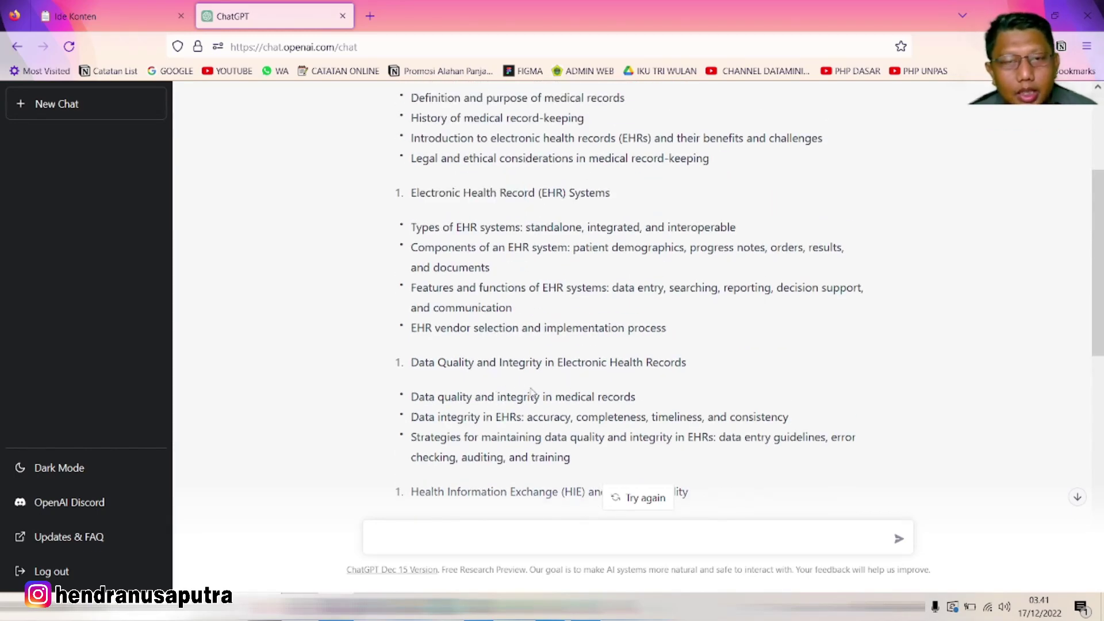
scroll(595, 380, "up", 4)
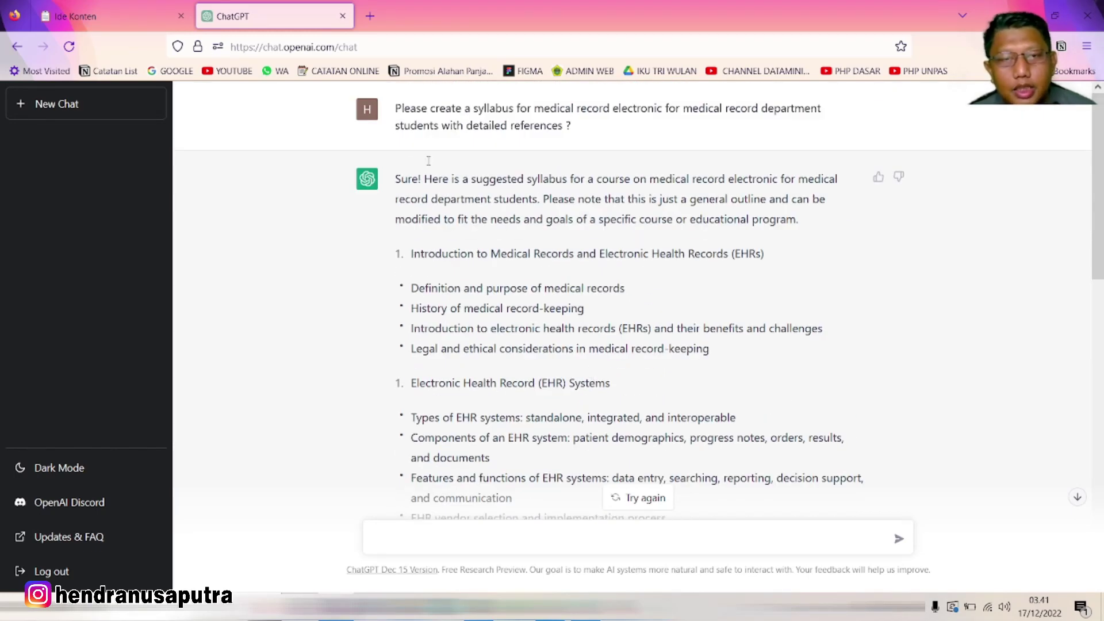
Reuse the earlier syllabus prompt with "for week" added before the question mark, submit it and look through the answer
left_click_drag(395, 107, 588, 129)
key("ctrl+c")
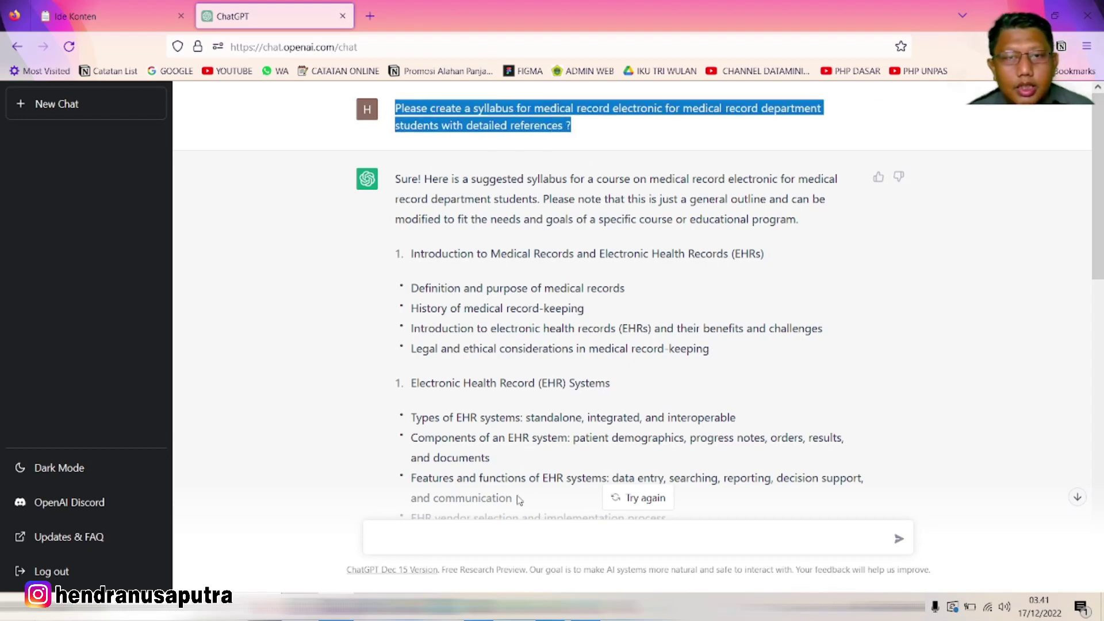
left_click(460, 540)
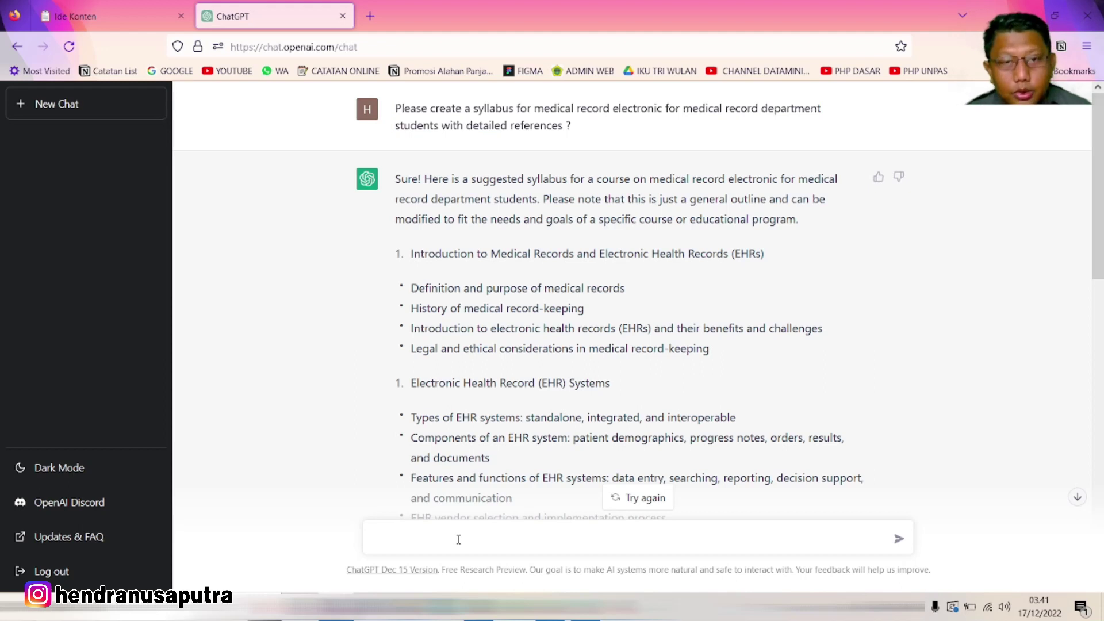
key("ctrl+v")
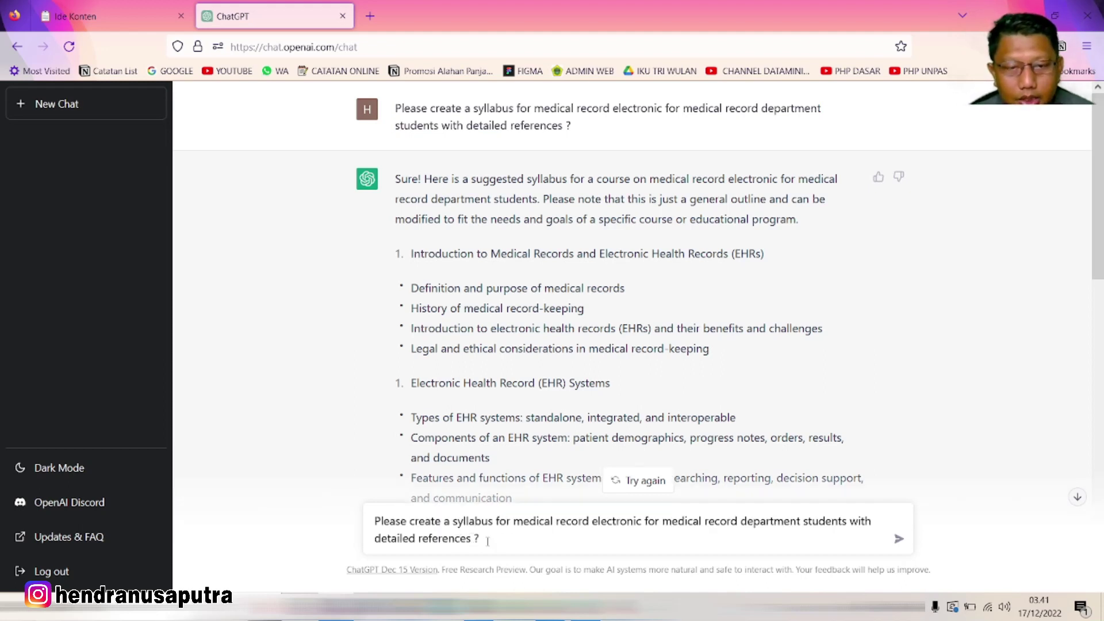
type("fo")
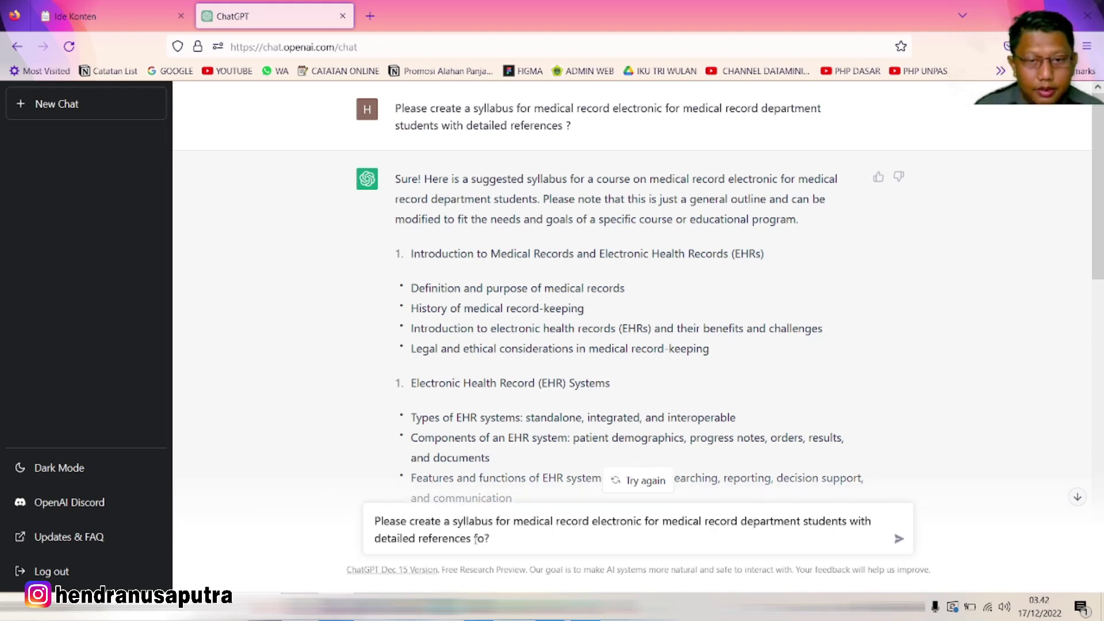
type("r week")
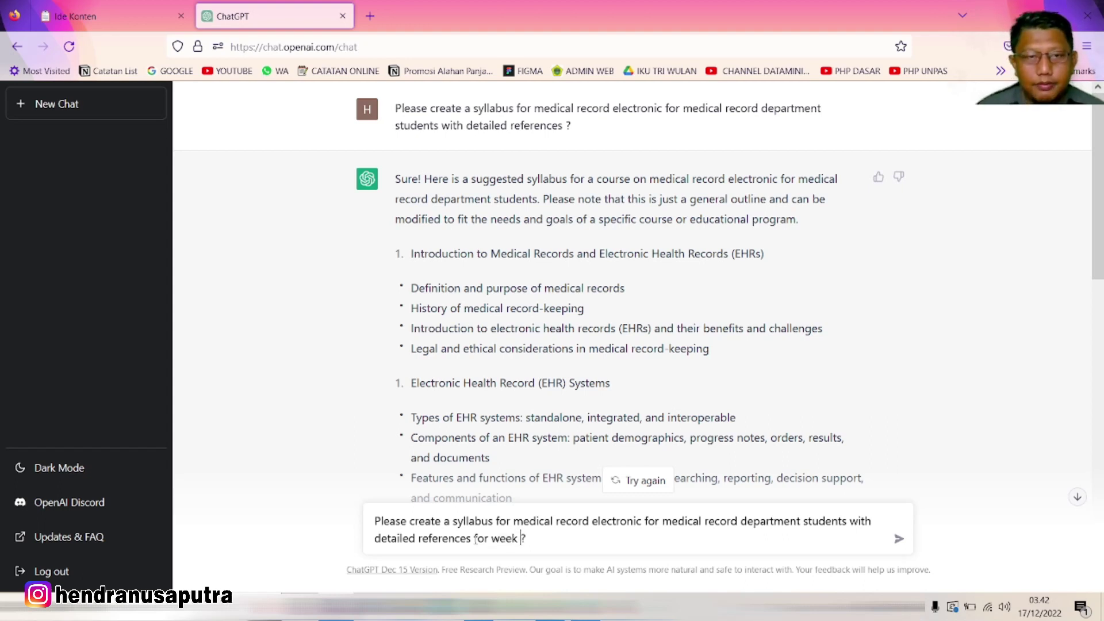
key("Return")
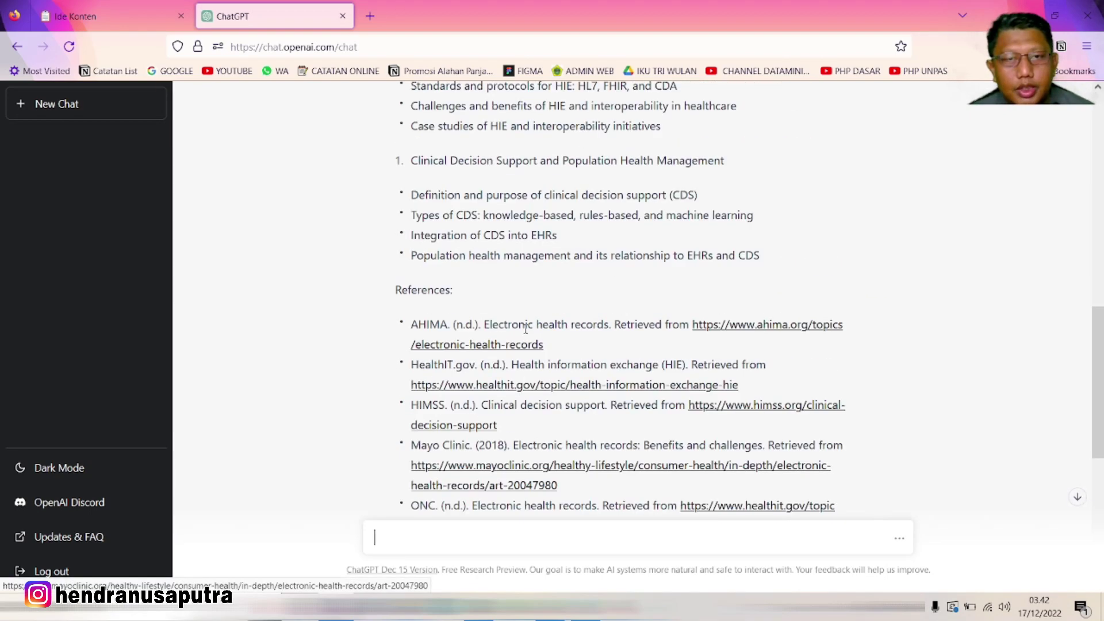
scroll(524, 333, "up", 10)
scroll(486, 345, "down", 15)
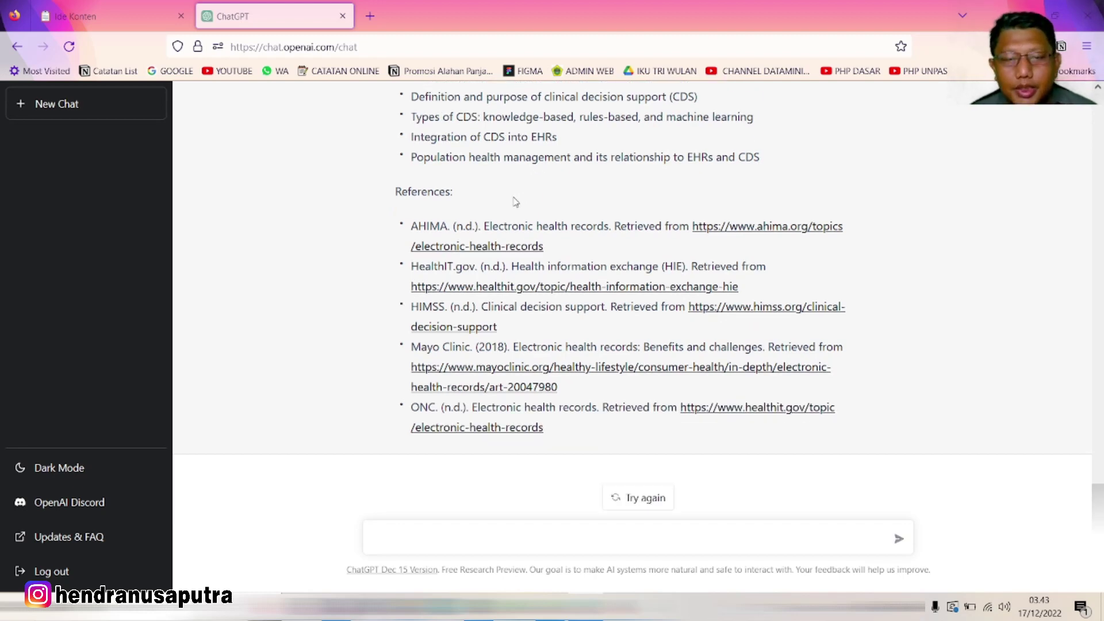
Ask for the rest of the weekly syllabus with the prompt "Please Continue with week 6 until week 14" and submit it
scroll(573, 227, "up", 3)
scroll(575, 227, "down", 3)
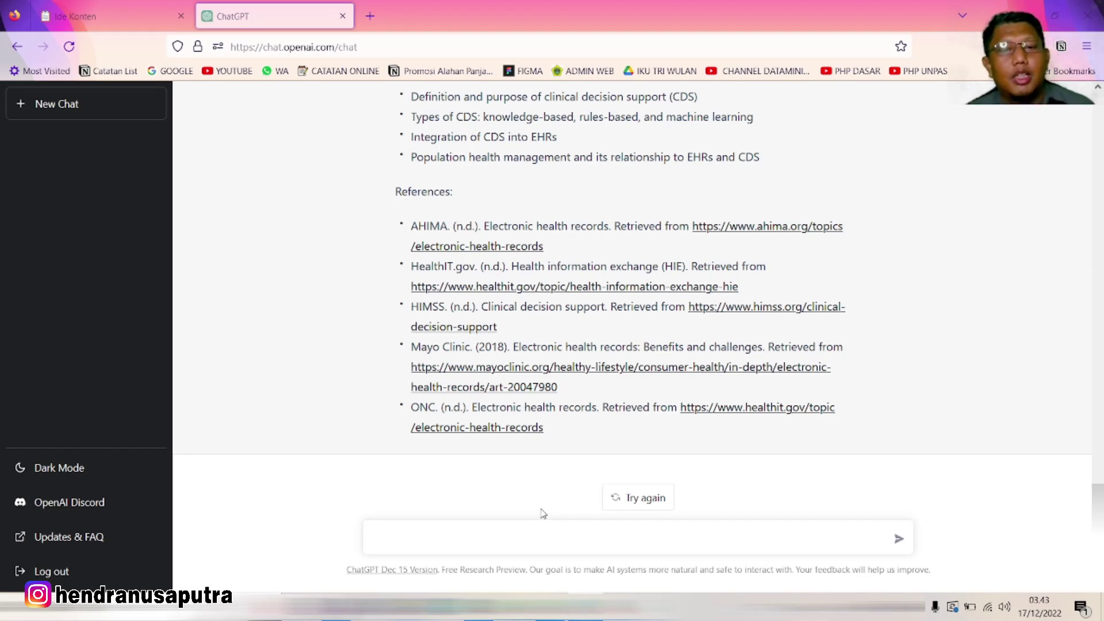
scroll(465, 397, "up", 2)
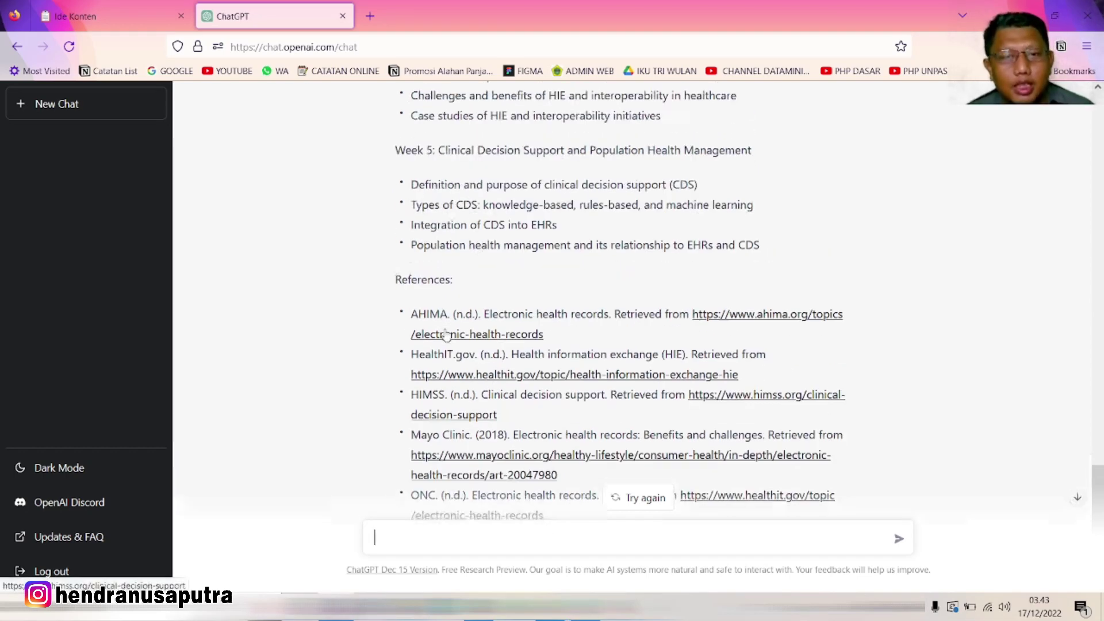
scroll(485, 377, "down", 2)
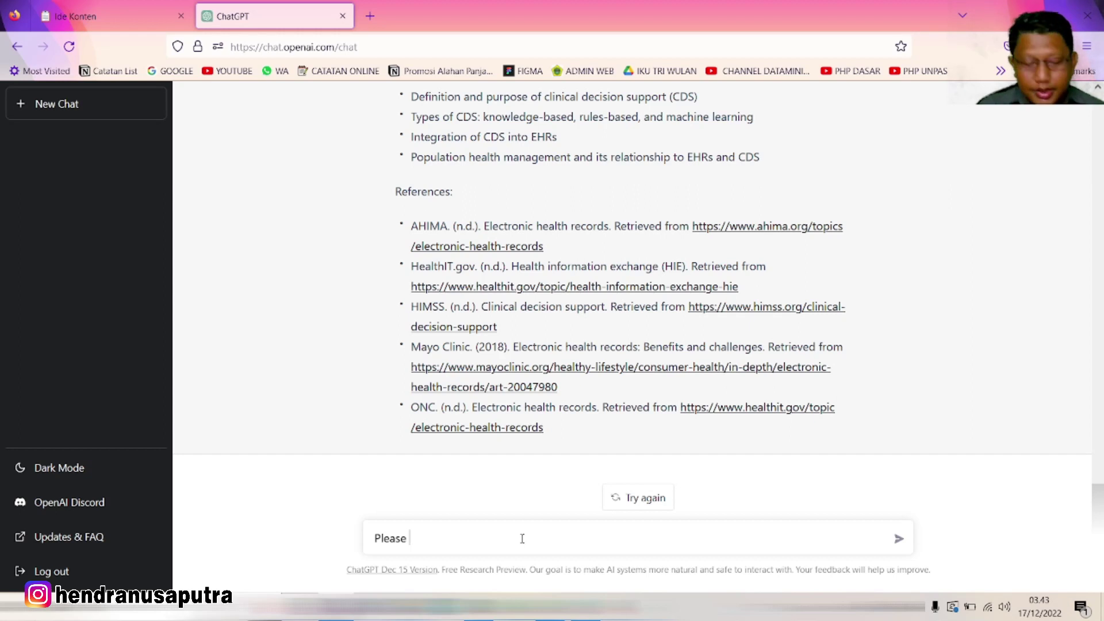
type("inue with week 6 until week 14")
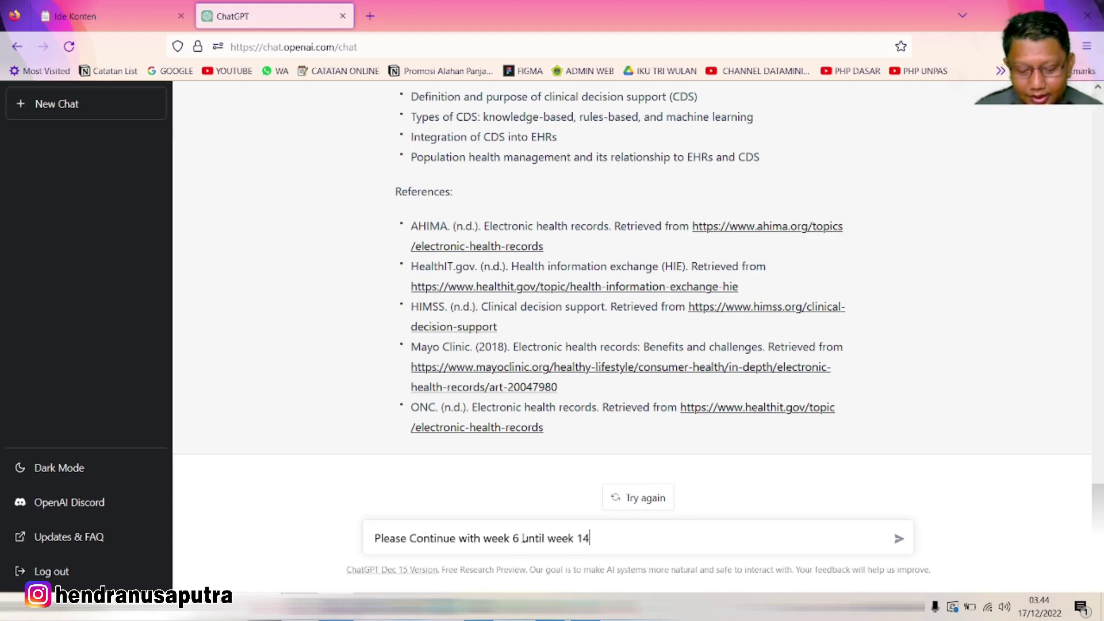
key("Return")
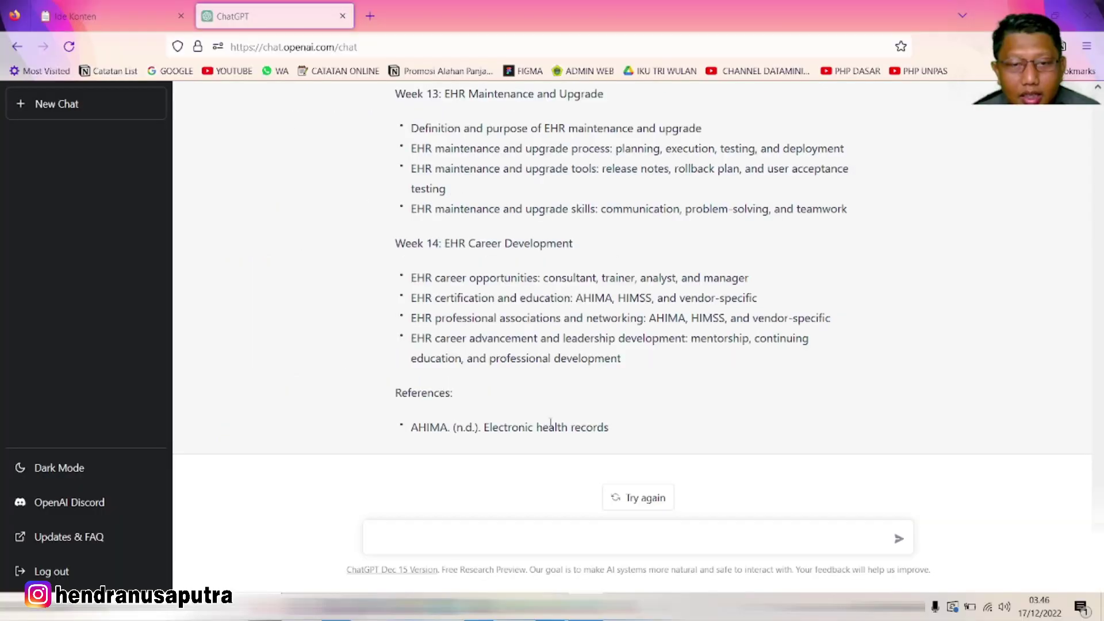
Examine the end of the continued syllabus, from the Week 13 and Week 14 topics to its reference list
scroll(423, 401, "up", 6)
scroll(530, 367, "down", 6)
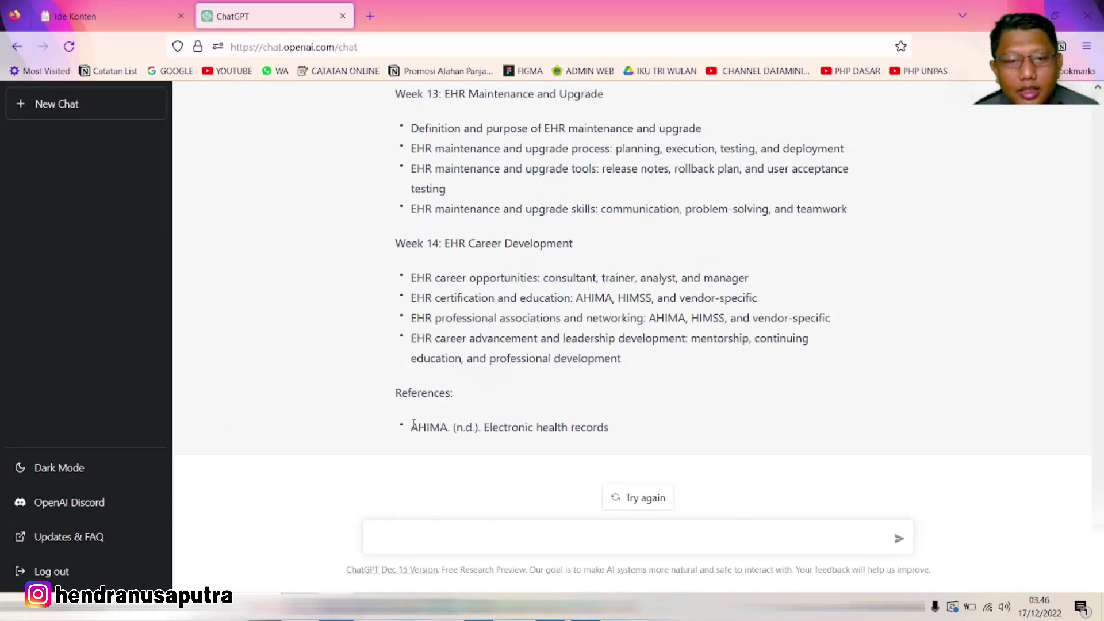
left_click_drag(411, 427, 557, 427)
left_click(620, 430)
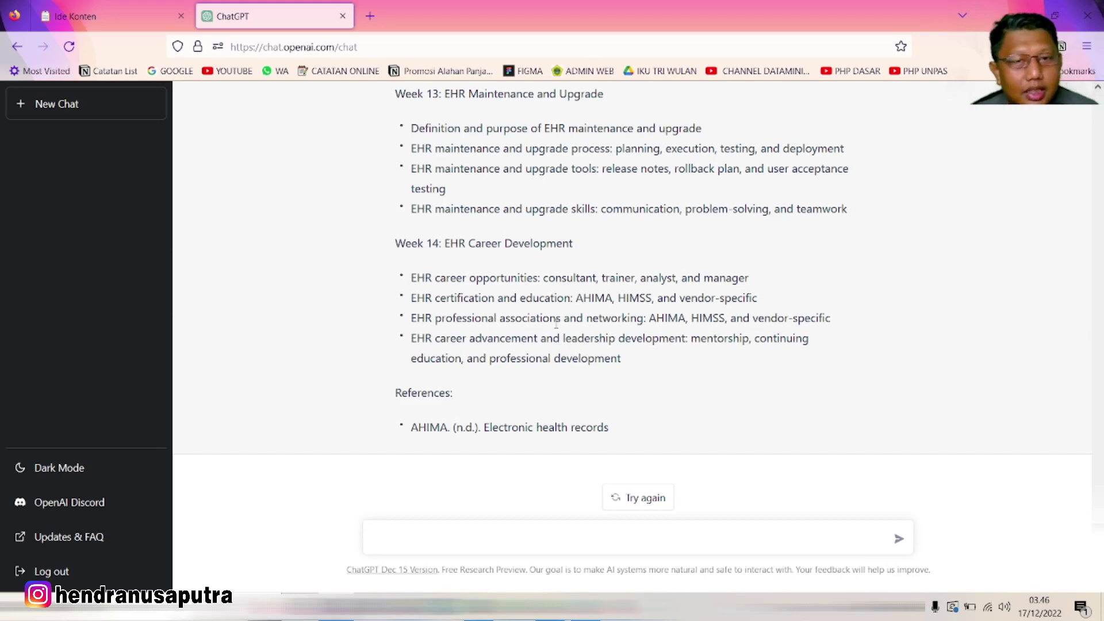
scroll(556, 324, "up", 10)
scroll(552, 374, "down", 10)
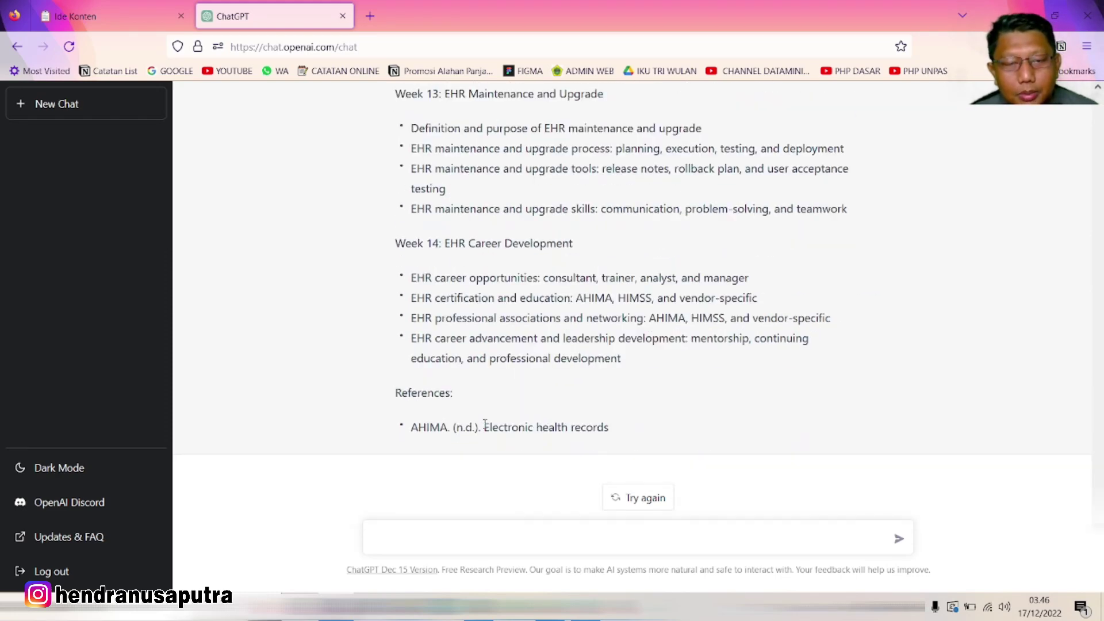
Compare the Week 5 section and references of the earlier answer with the continuation, and read the first Week 8 topic
scroll(476, 426, "up", 15)
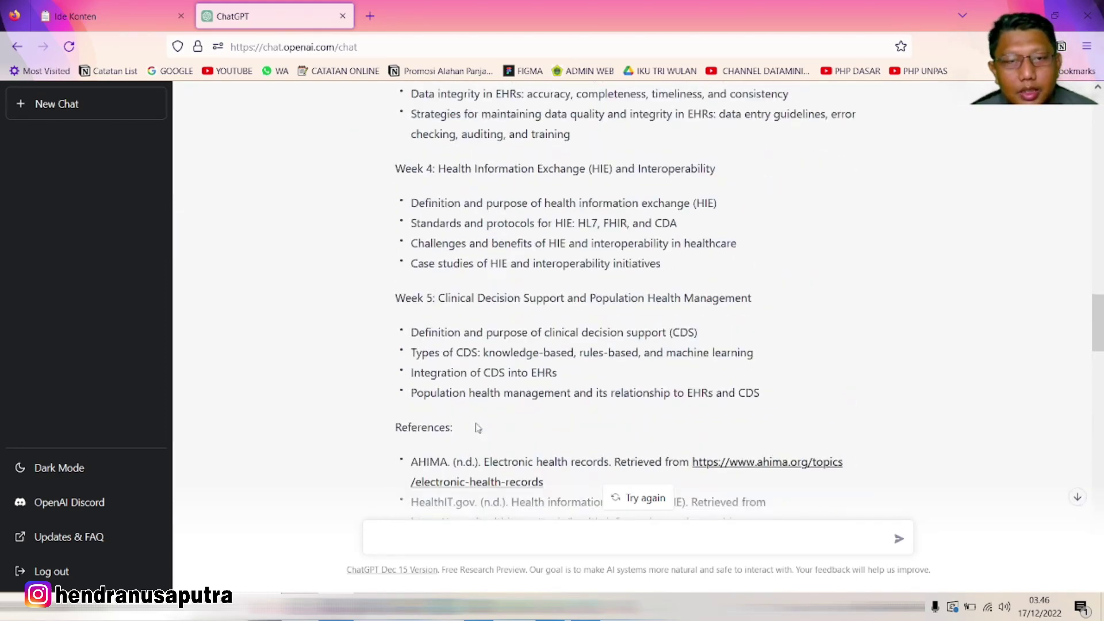
scroll(476, 428, "down", 8)
scroll(469, 322, "up", 5)
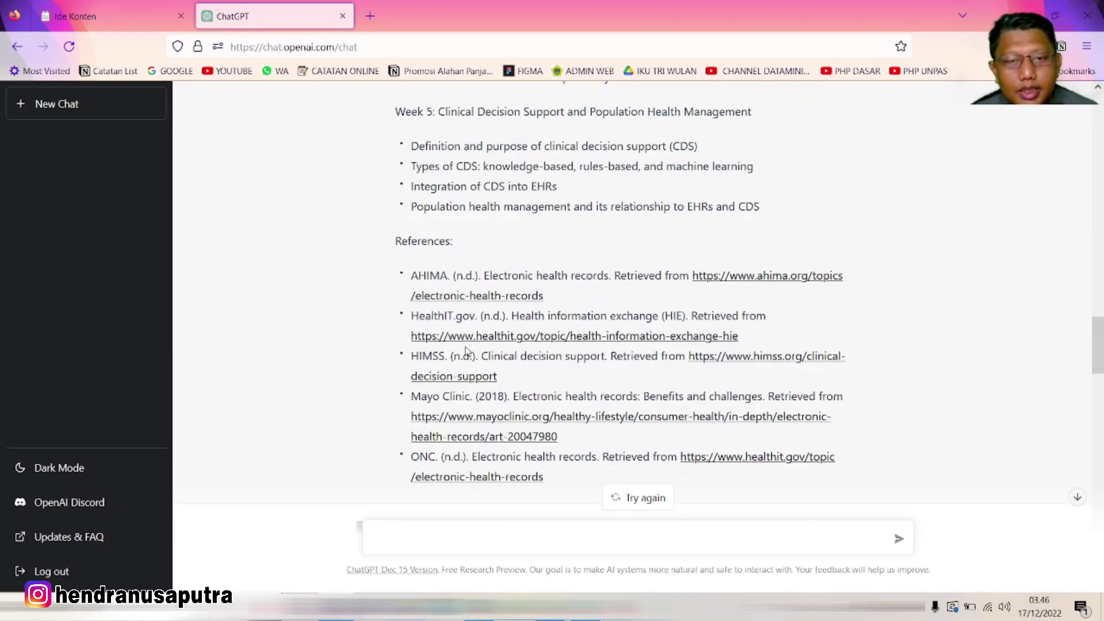
scroll(529, 414, "down", 6)
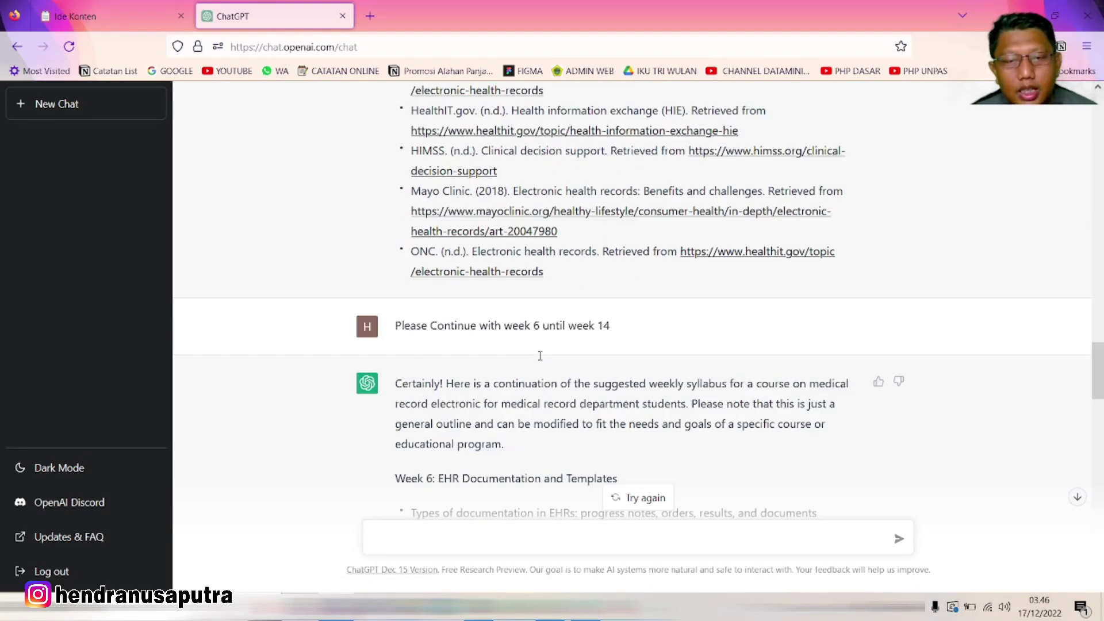
scroll(508, 340, "up", 15)
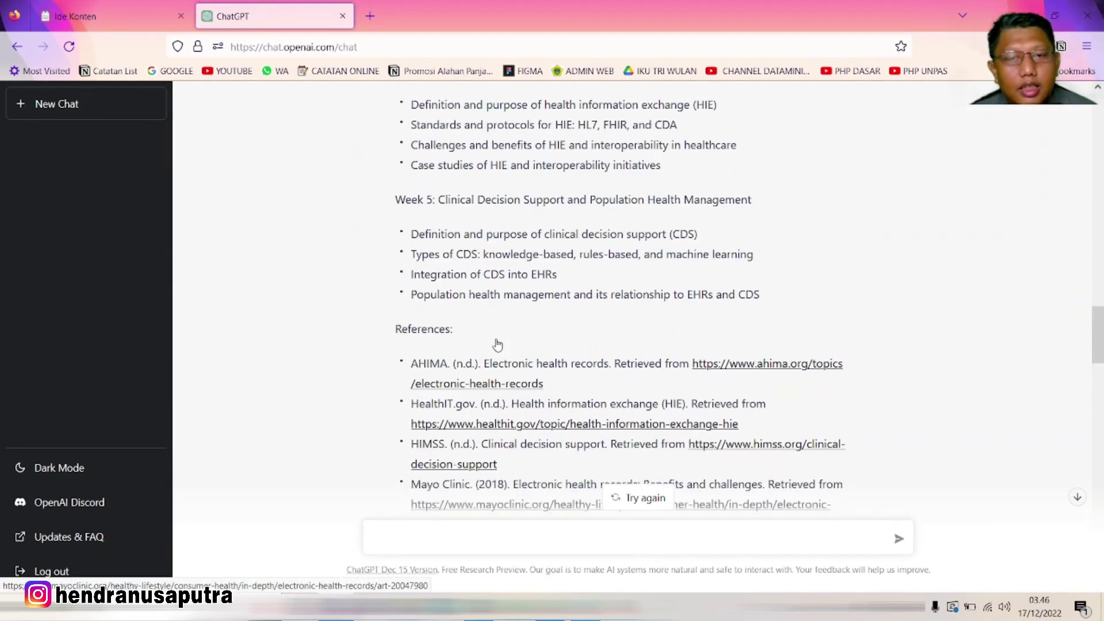
scroll(528, 307, "down", 20)
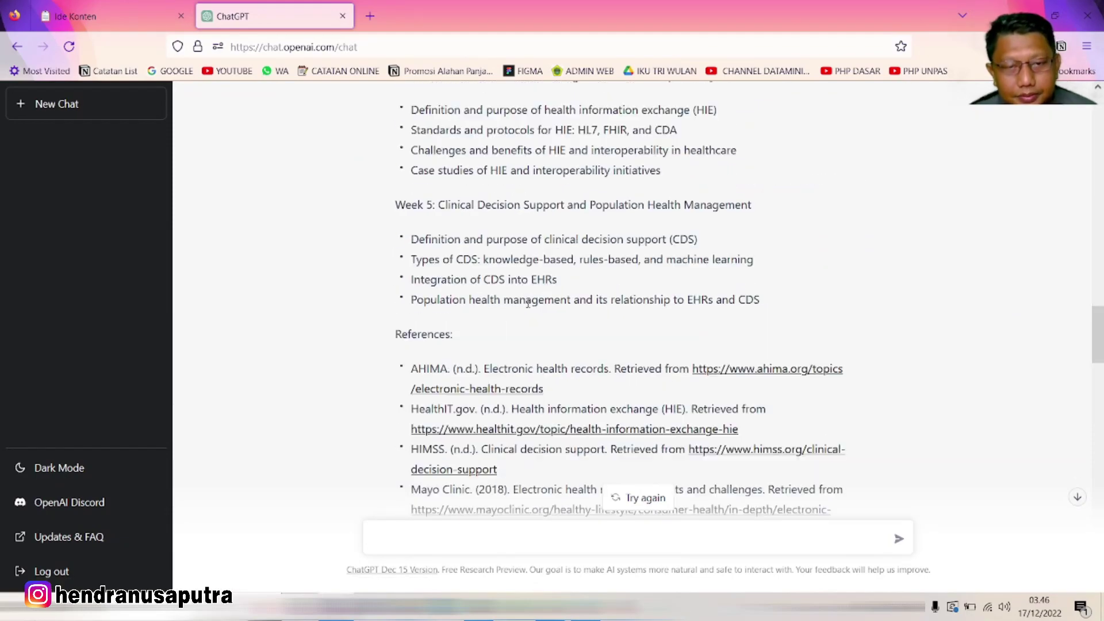
scroll(538, 345, "down", 8)
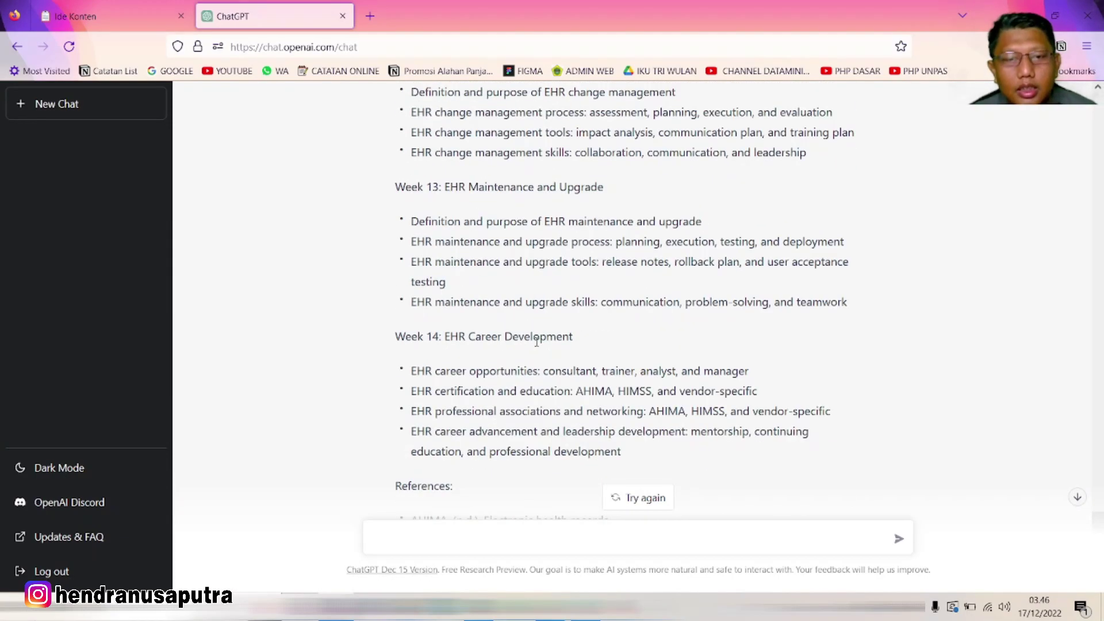
scroll(537, 345, "up", 15)
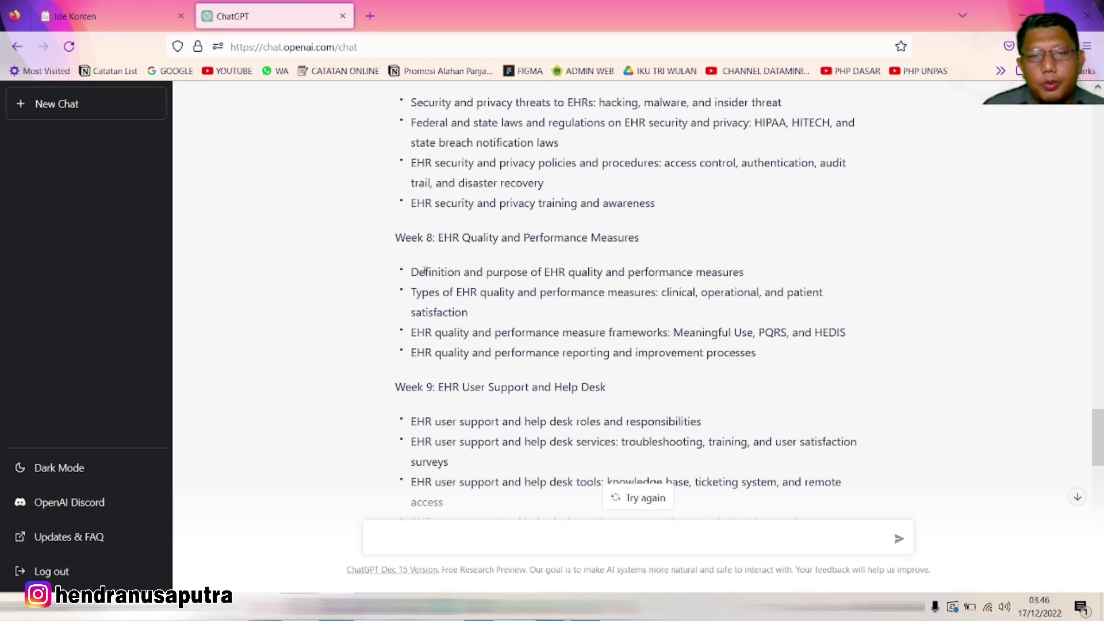
left_click_drag(424, 271, 744, 271)
left_click(639, 290)
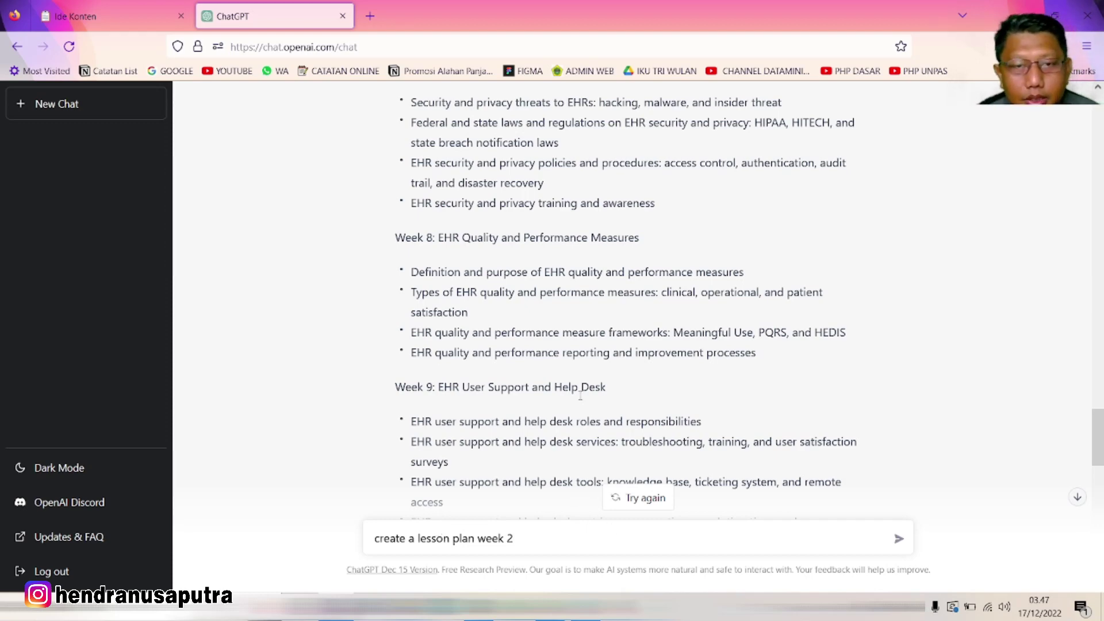
Request a lesson plan by submitting the prompt "create a lesson plan week 2"
scroll(582, 333, "down", 5)
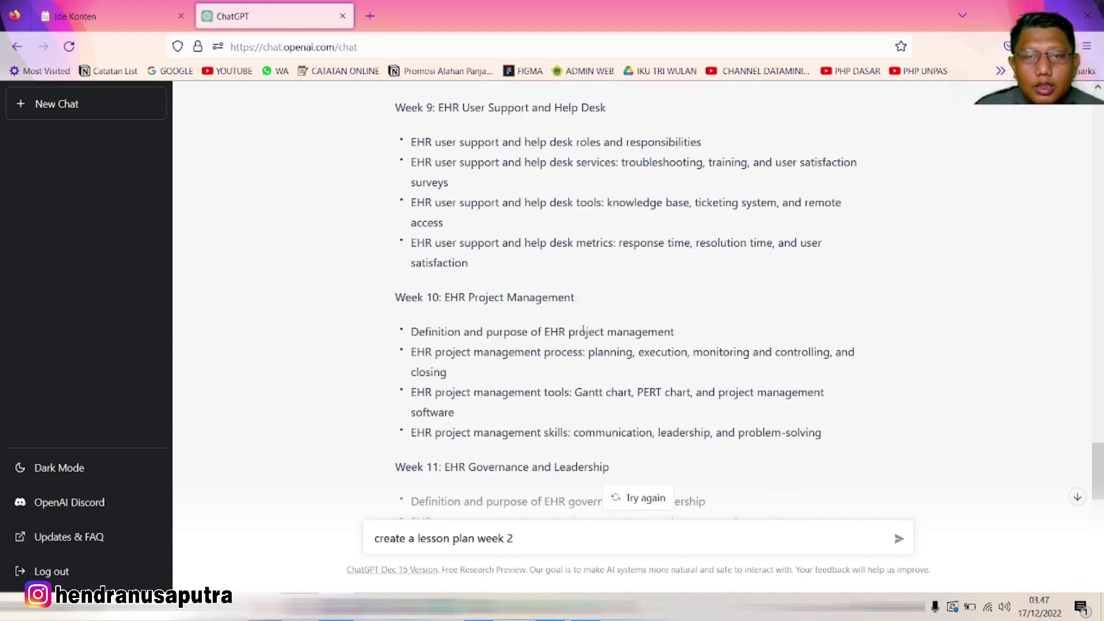
scroll(551, 420, "up", 8)
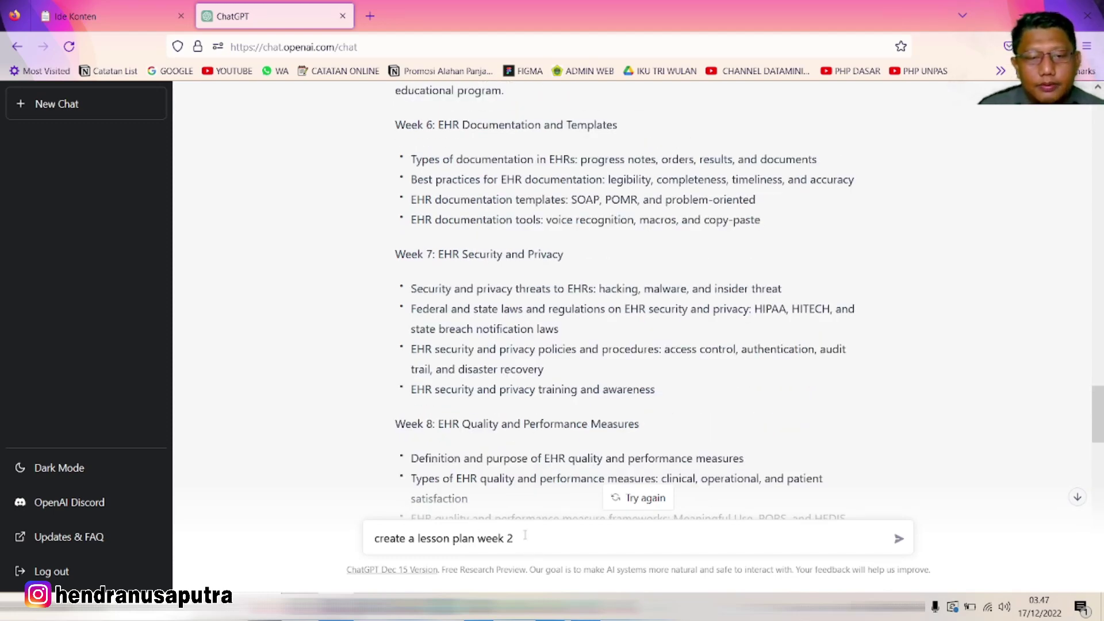
key("Return")
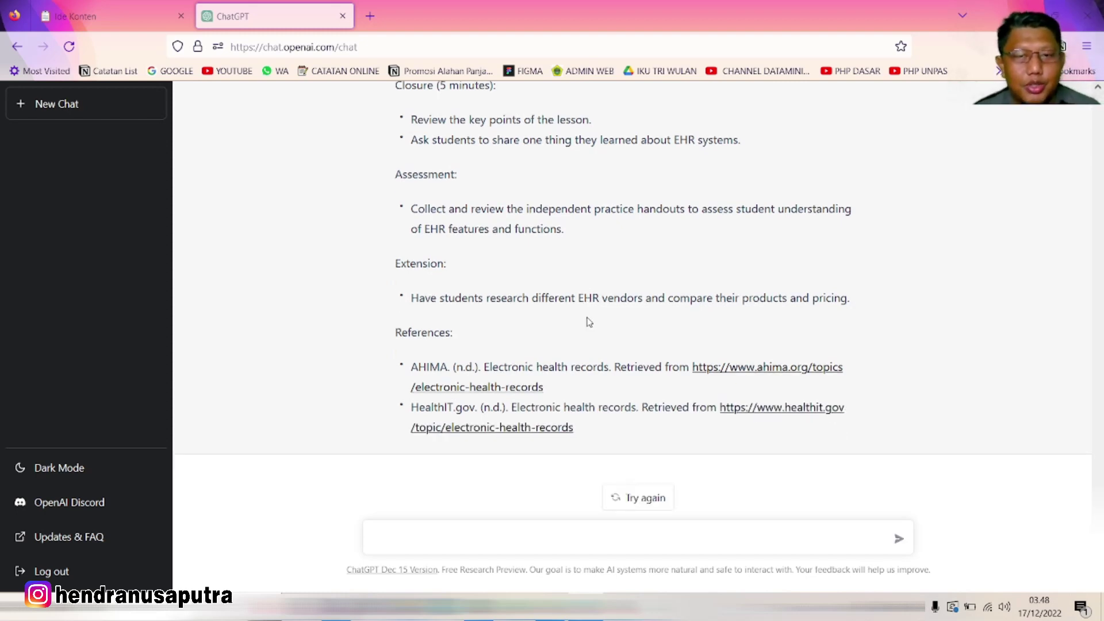
Read through the Week 2 lesson plan, from its introduction, objectives and materials to the assessment, extension and references
scroll(574, 330, "up", 10)
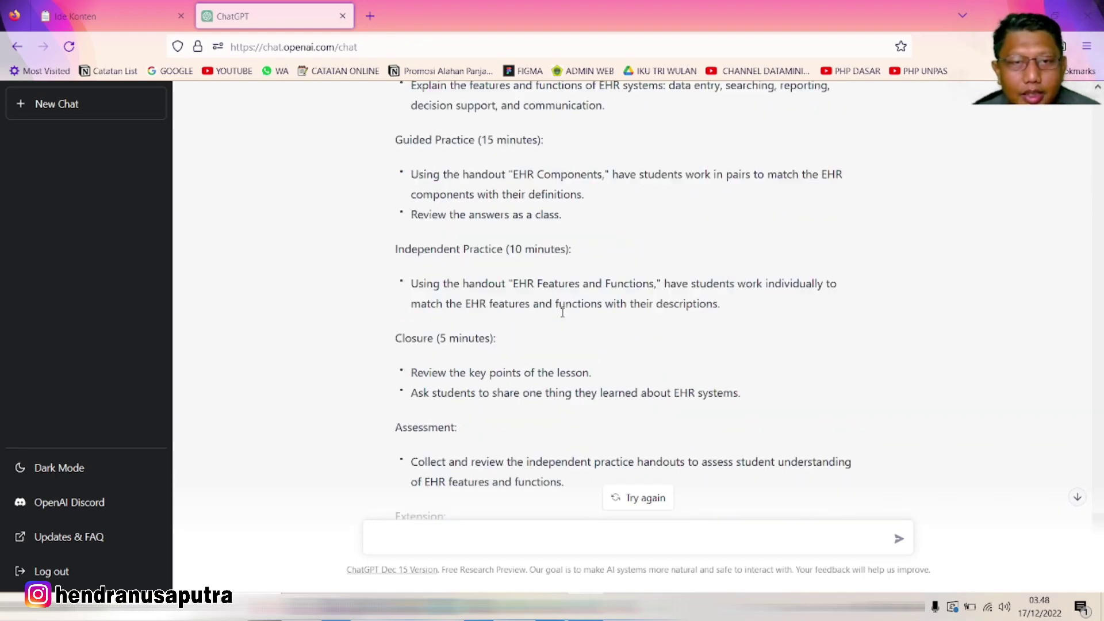
scroll(446, 273, "up", 5)
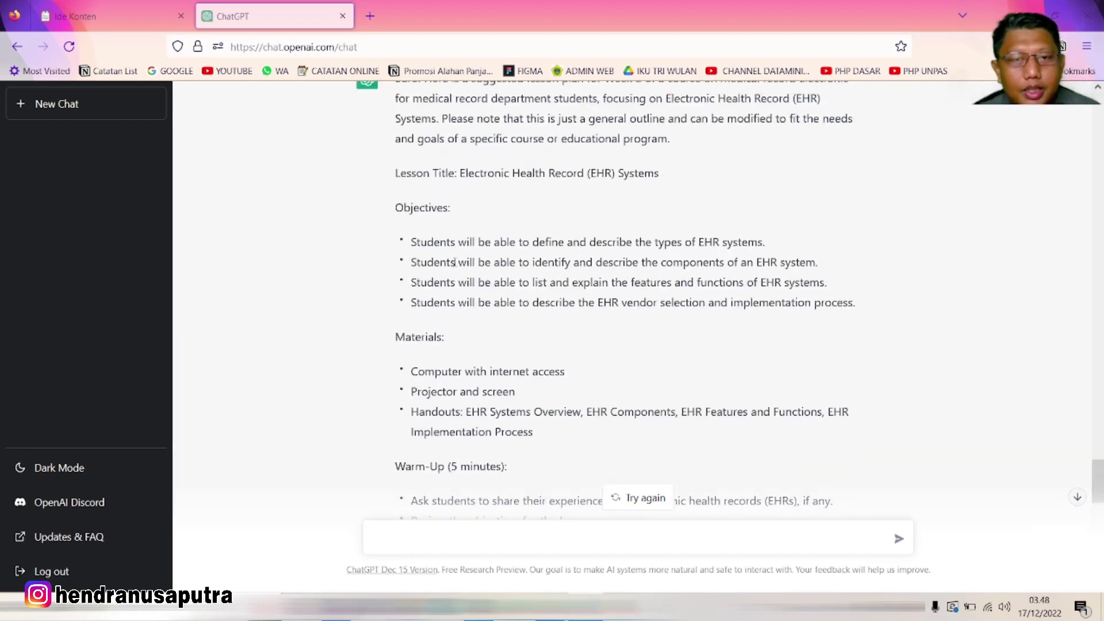
scroll(503, 287, "down", 5)
scroll(483, 290, "up", 8)
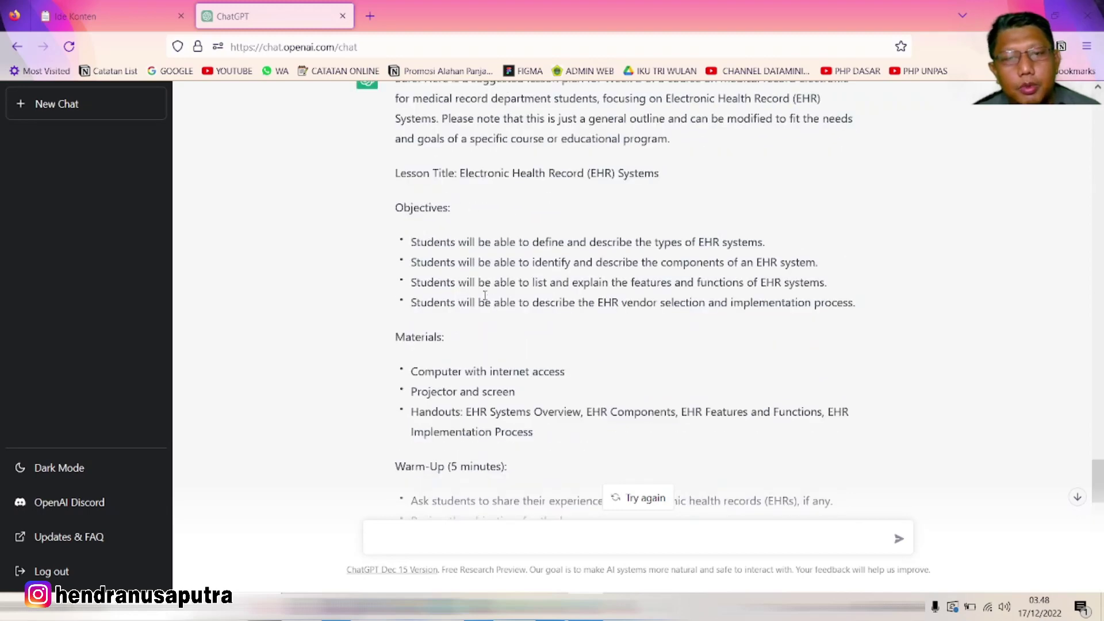
scroll(478, 293, "up", 2)
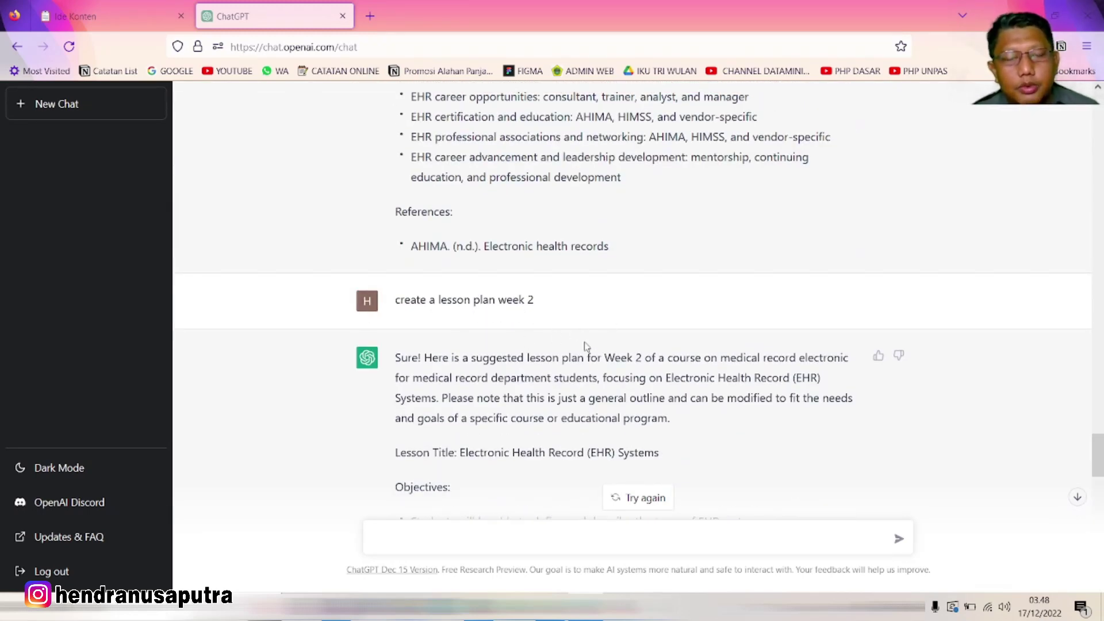
scroll(492, 360, "down", 2)
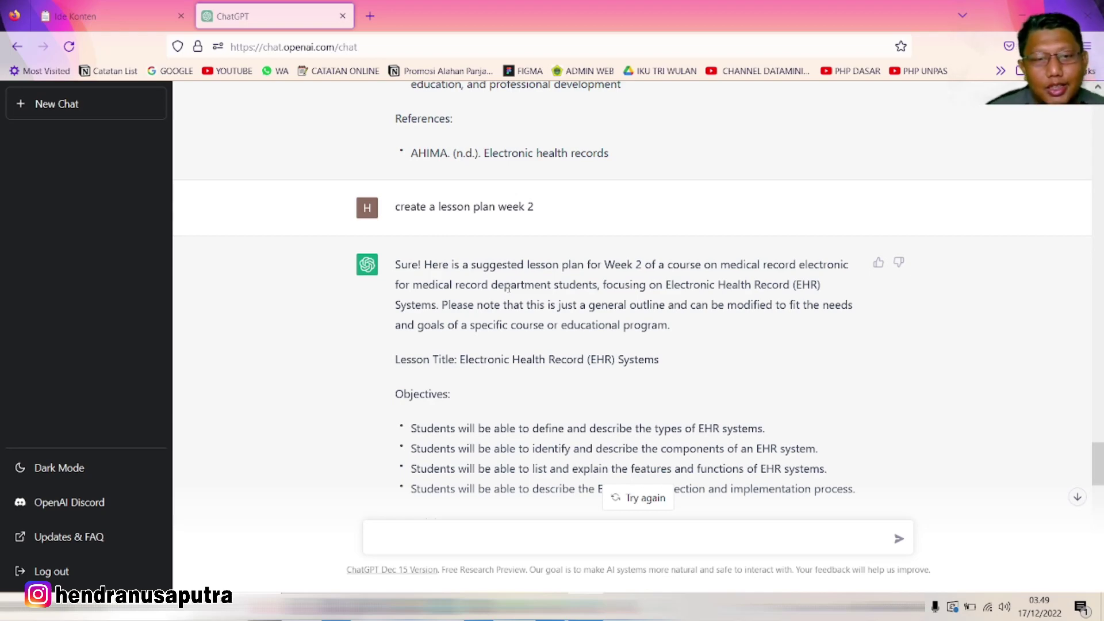
scroll(517, 316, "down", 3)
scroll(519, 320, "up", 3)
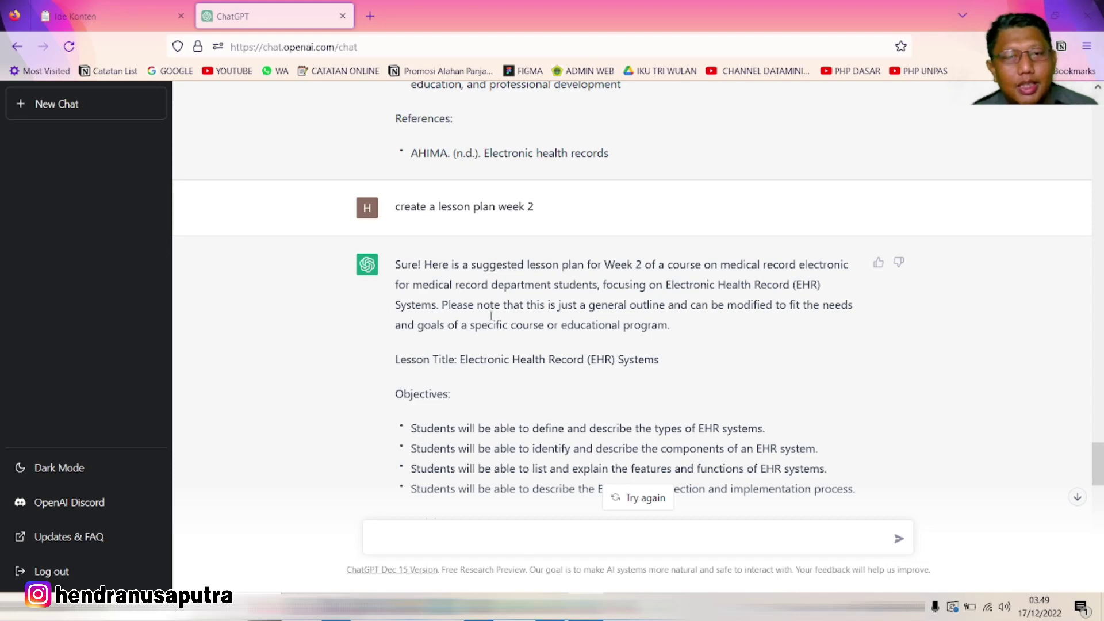
scroll(513, 297, "down", 15)
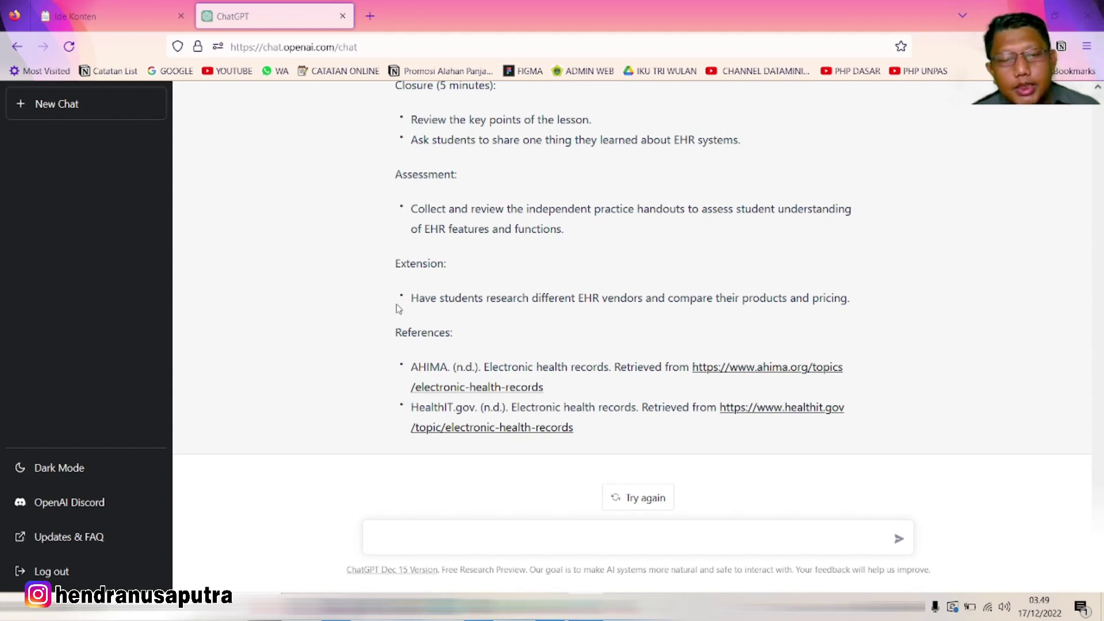
Write the prompt "Create a take home essay assignment for week 2" and check it against the Week 2 lesson plan
left_click(452, 537)
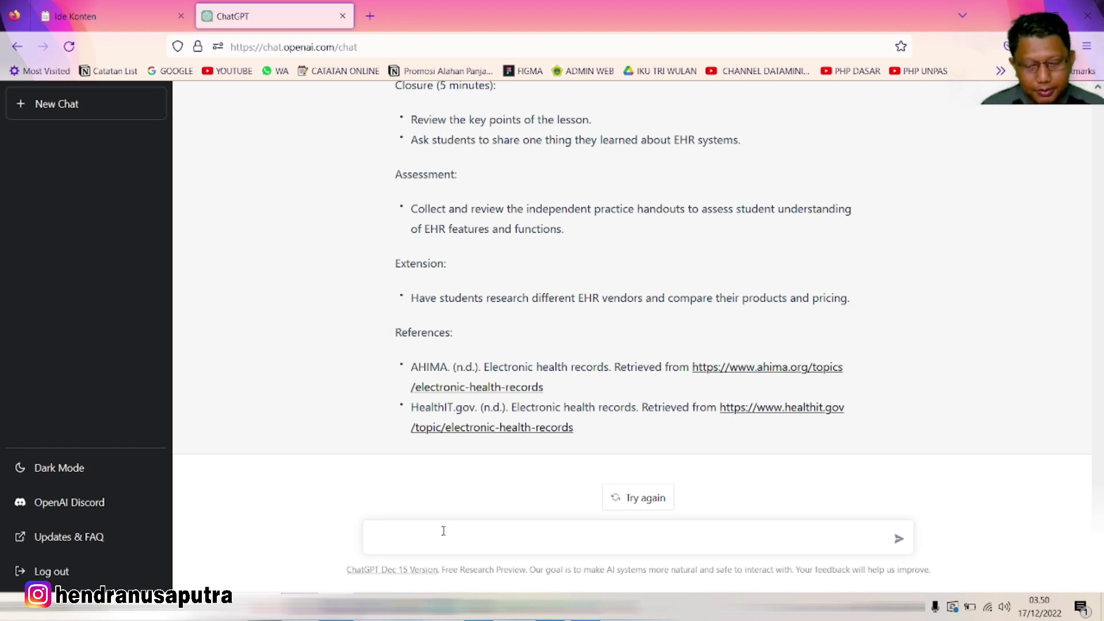
type("Cr")
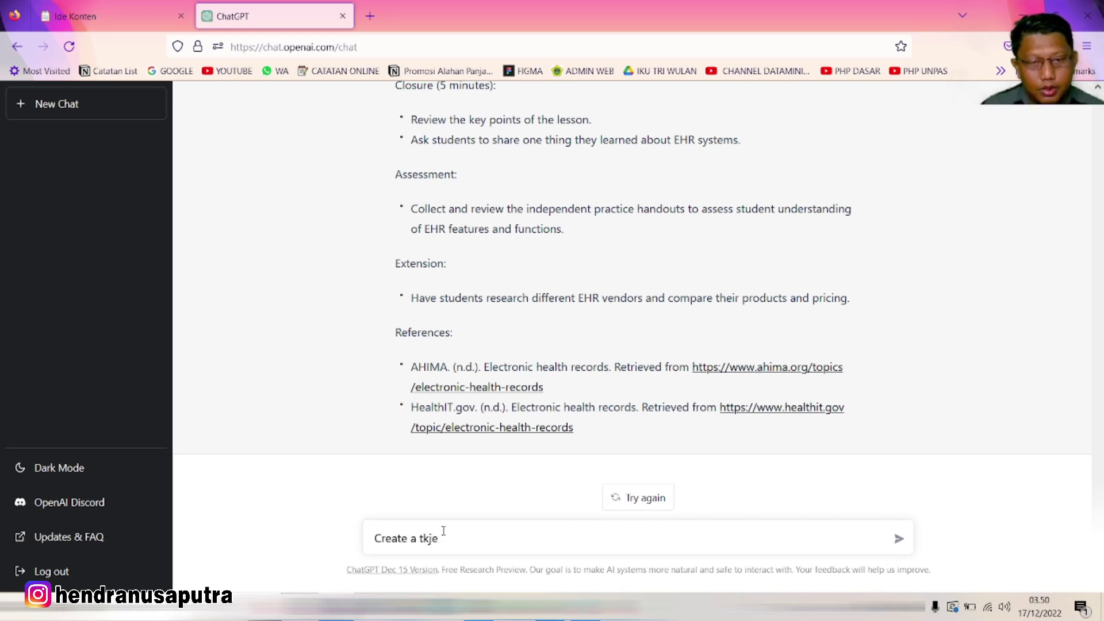
type("eate a take h")
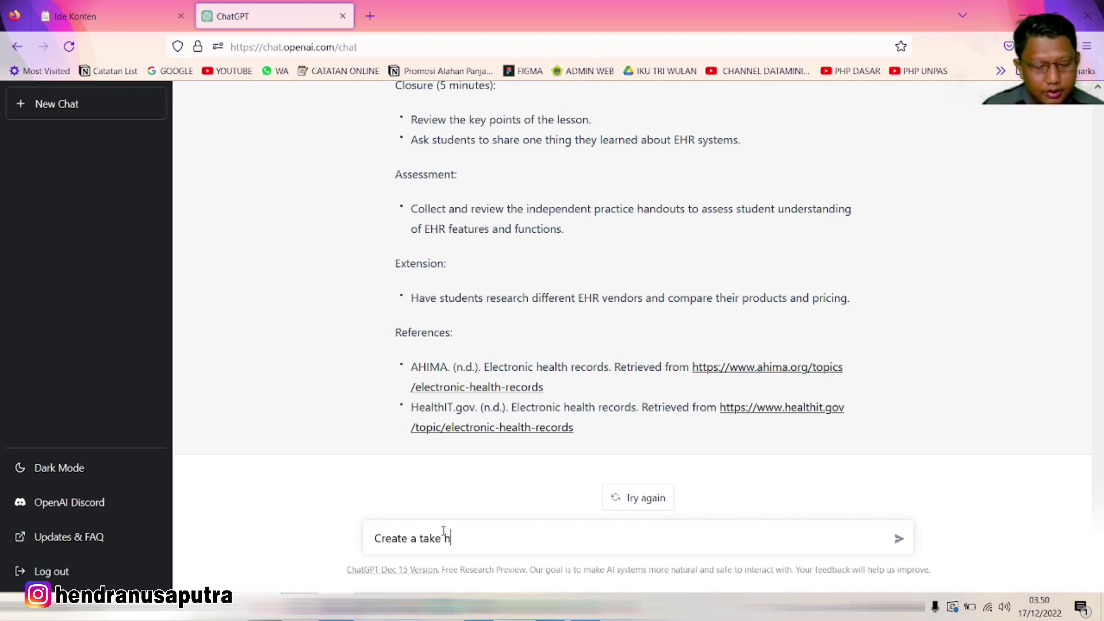
type("ome")
type(" e")
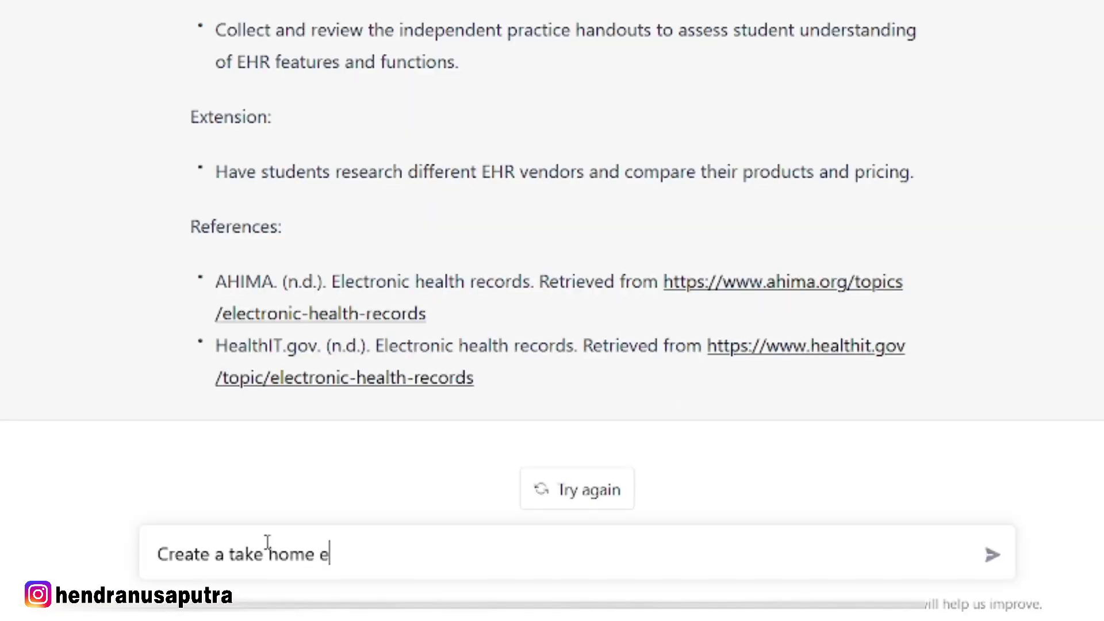
type("ssay assignm")
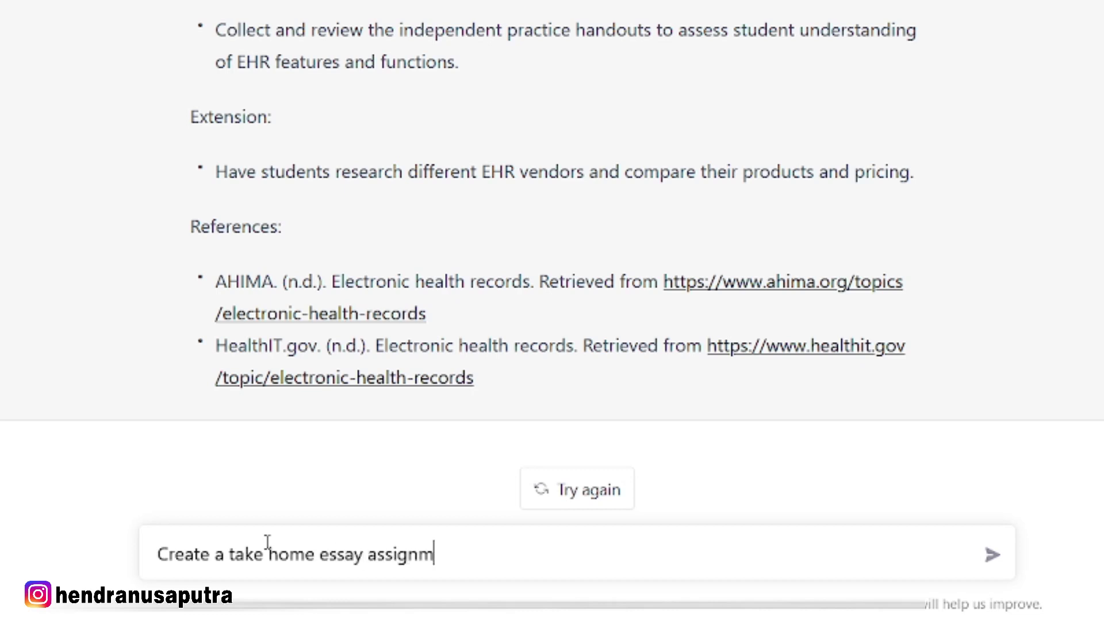
type("ent for week 2")
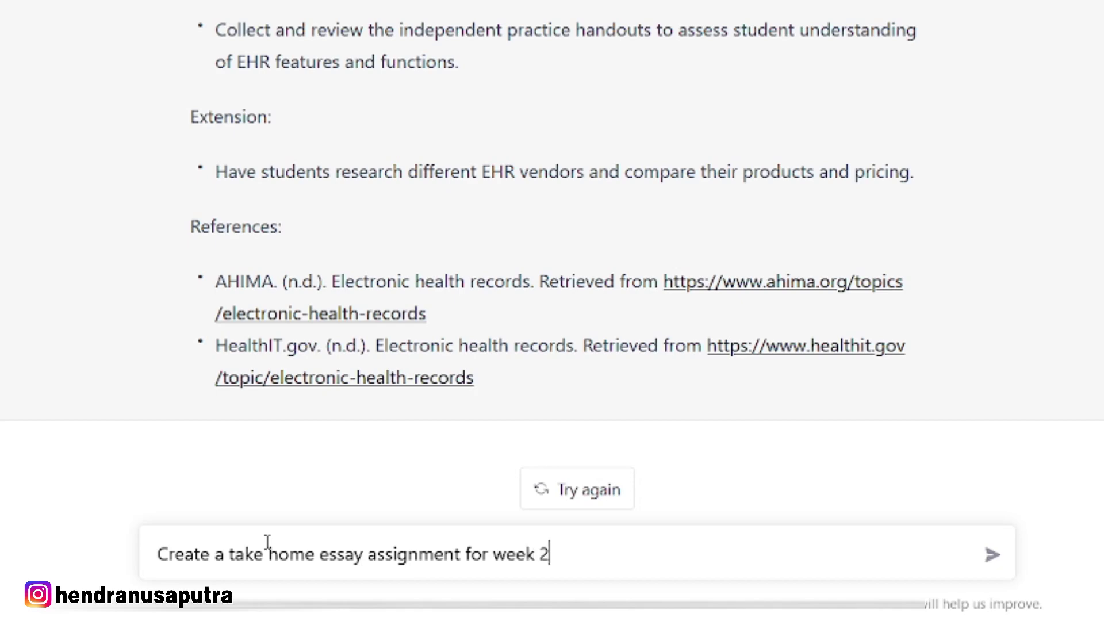
scroll(401, 328, "up", 10)
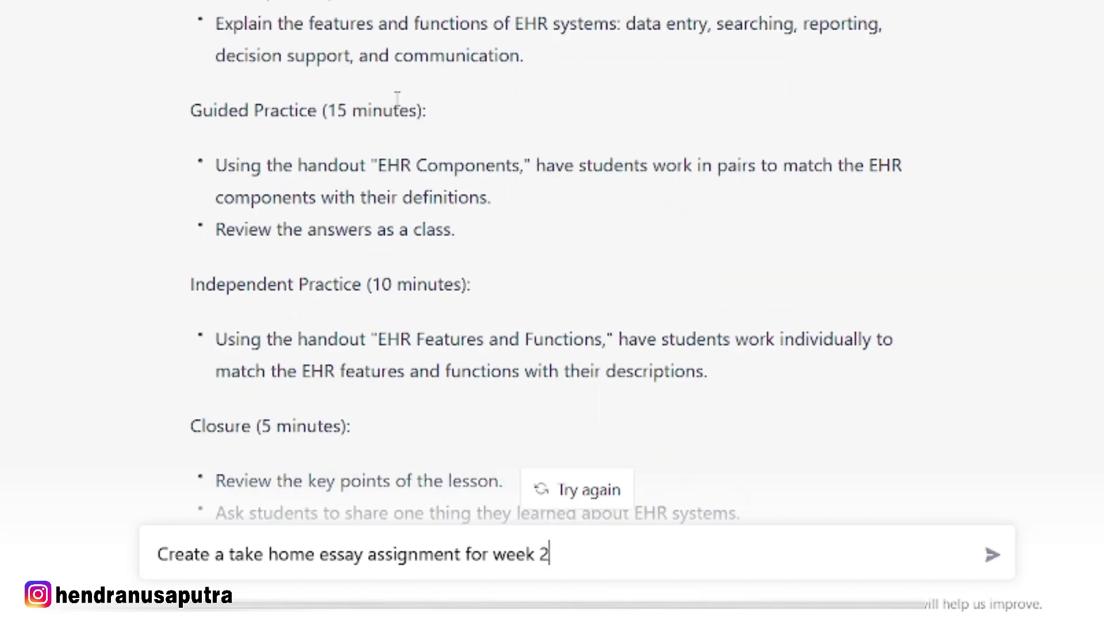
scroll(396, 98, "up", 2)
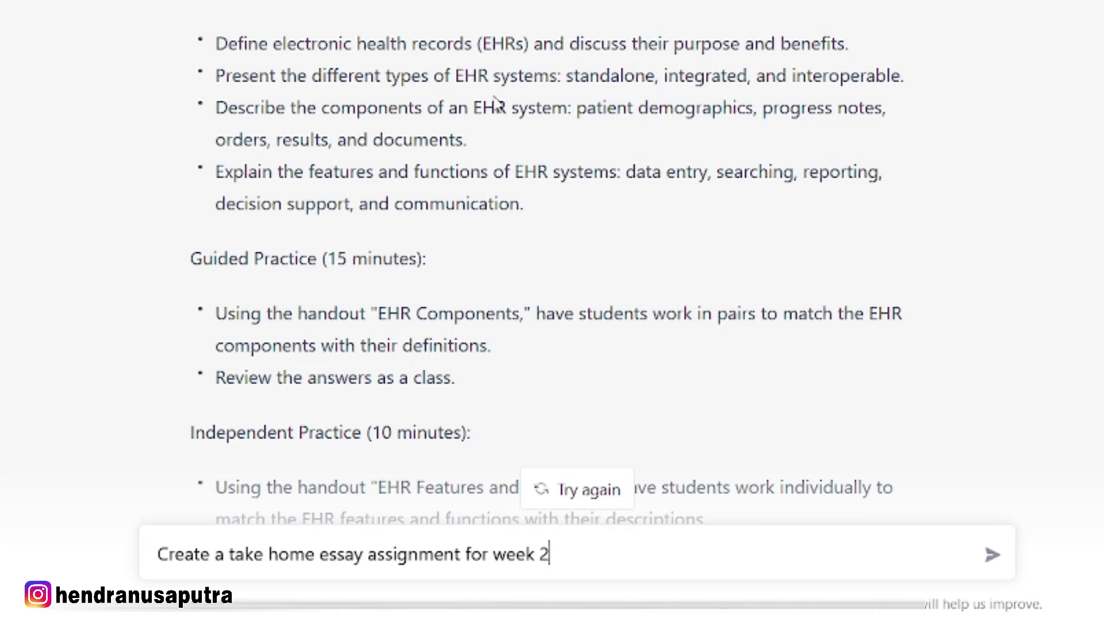
scroll(435, 210, "down", 7)
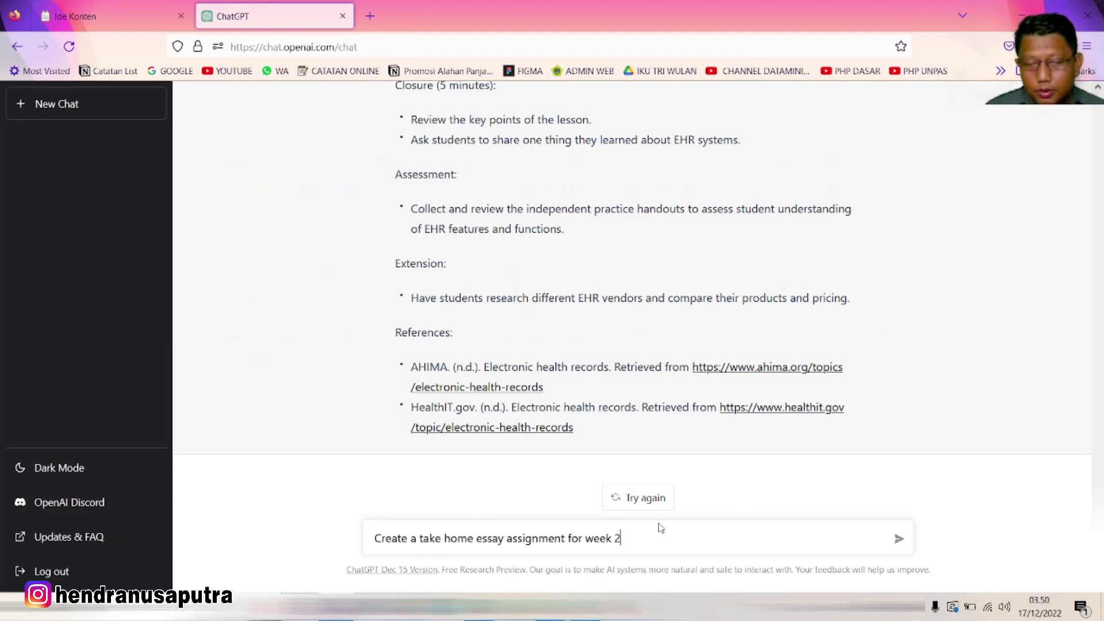
Submit the Week 2 take-home essay prompt and read the generated assignment's instructions, grading criteria and references
key("Return")
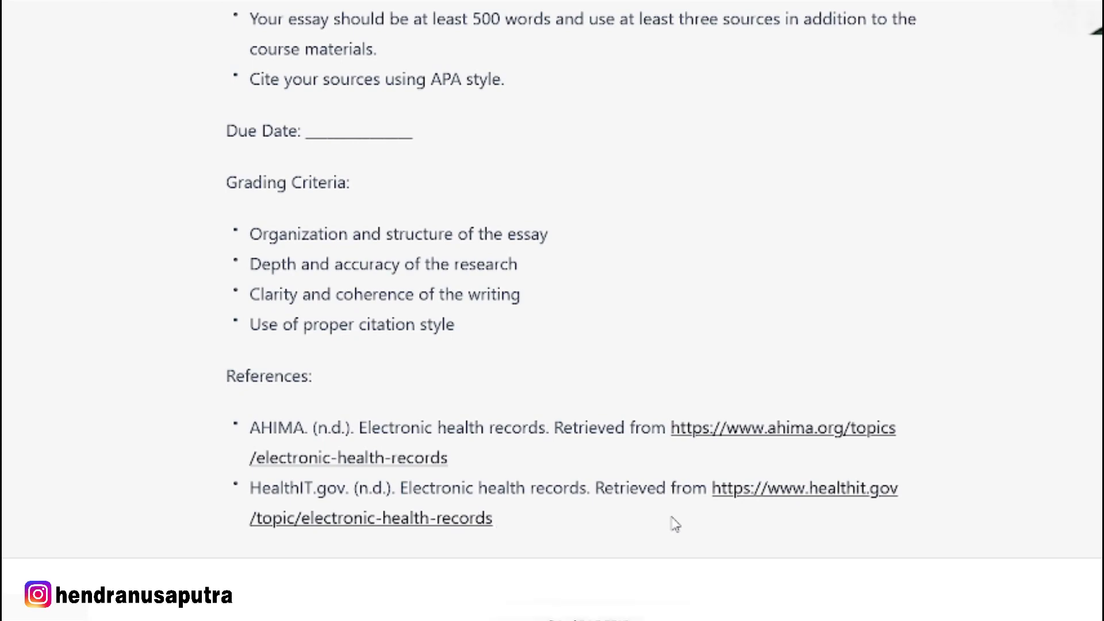
scroll(587, 411, "up", 1)
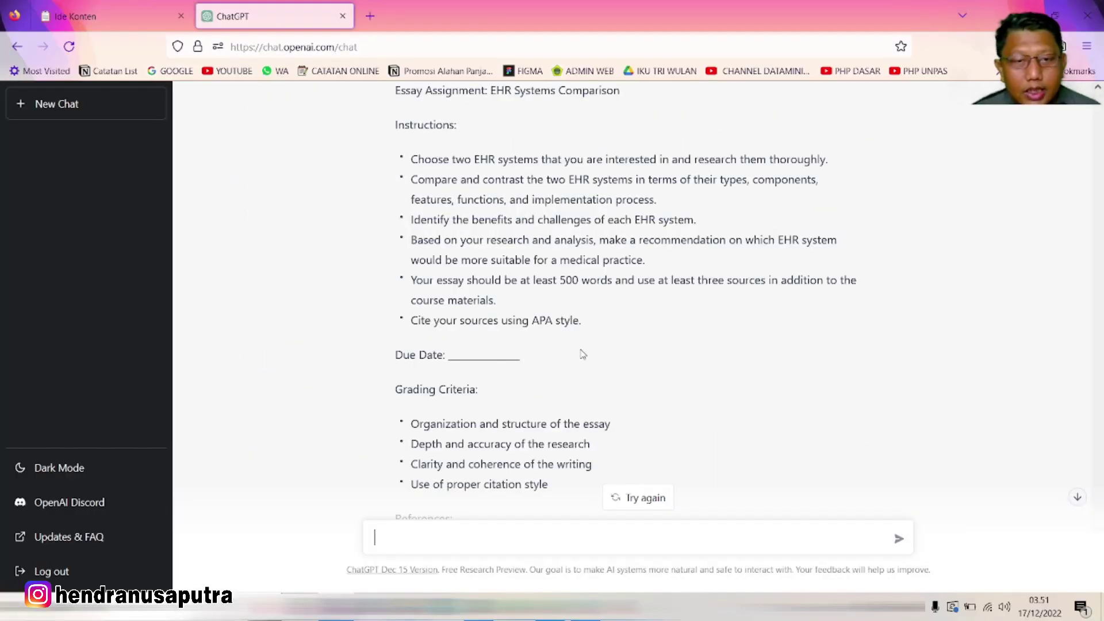
scroll(506, 391, "up", 2)
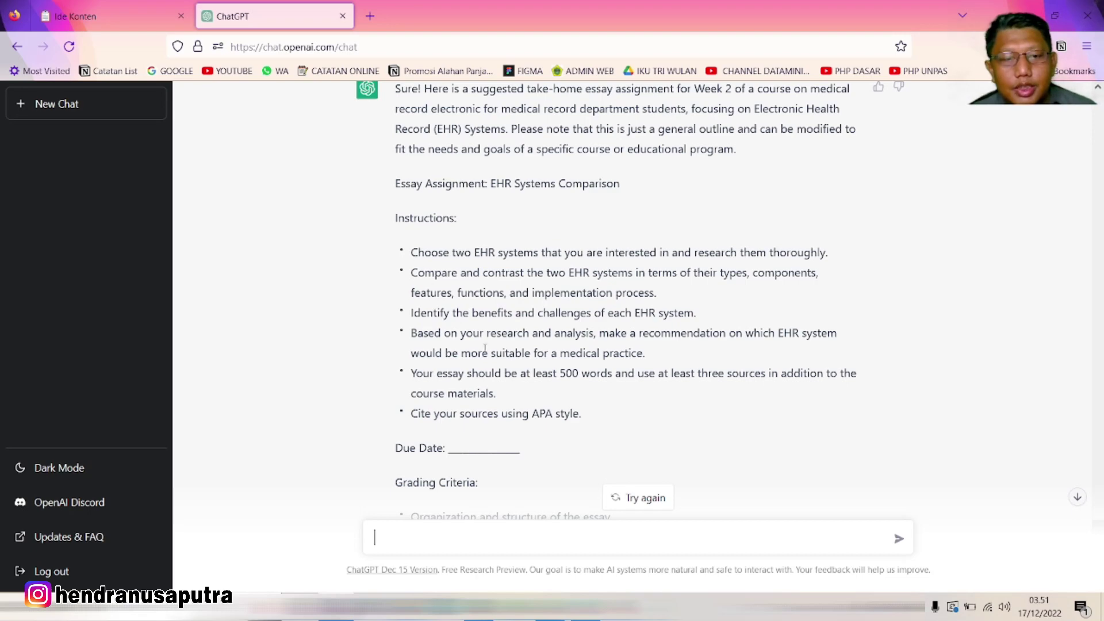
scroll(484, 348, "down", 3)
scroll(468, 325, "down", 2)
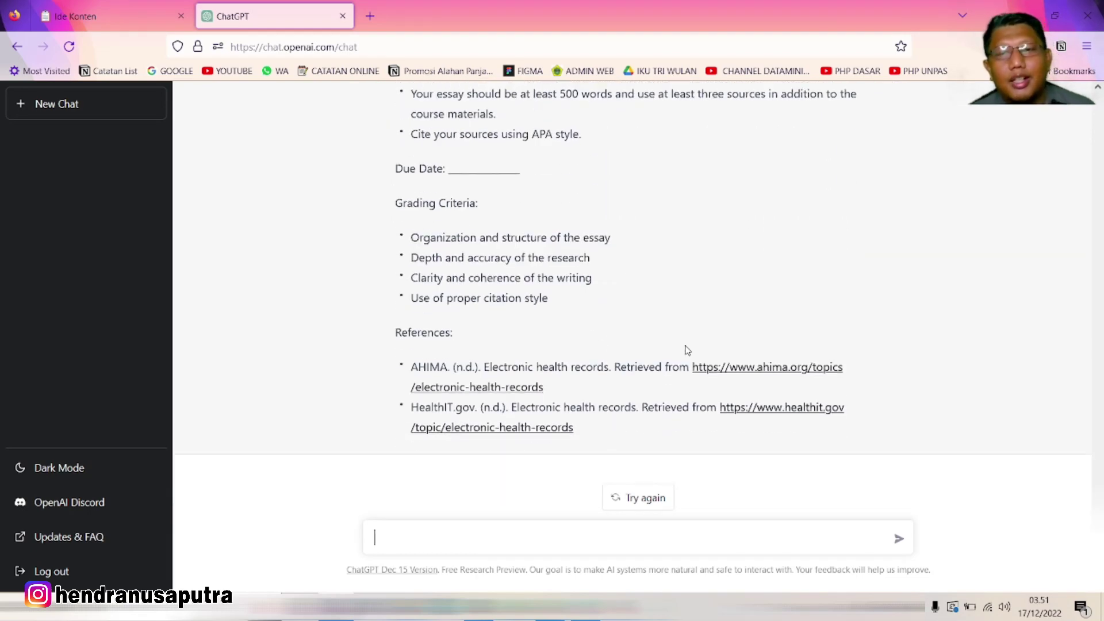
scroll(476, 270, "up", 6)
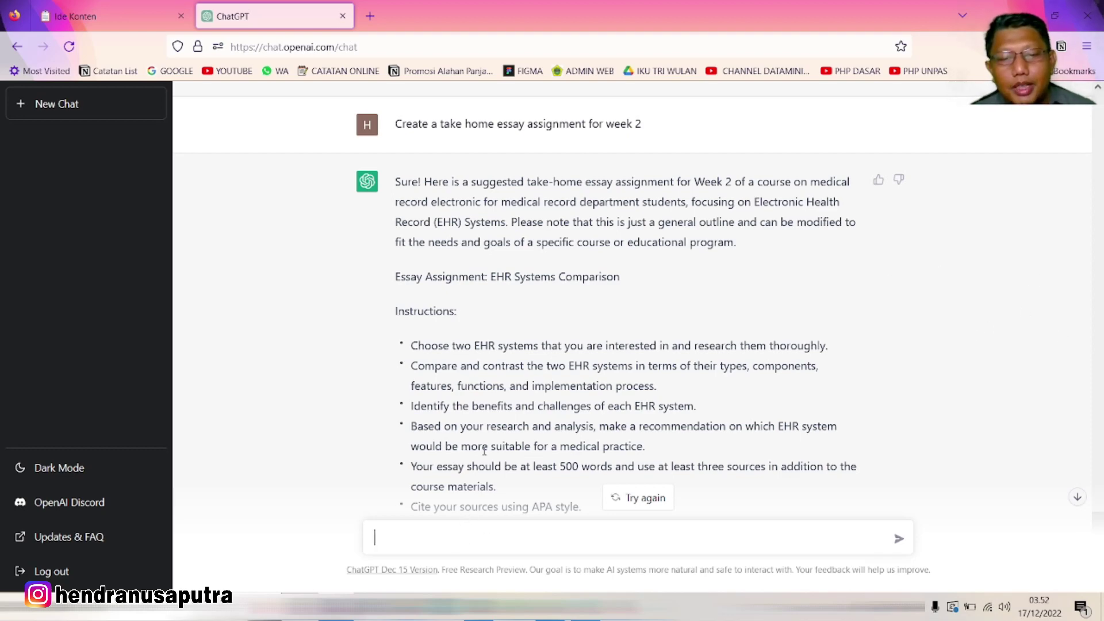
Request exam questions by submitting the prompt "Create objective question for mid term exam for this course"
scroll(484, 450, "down", 5)
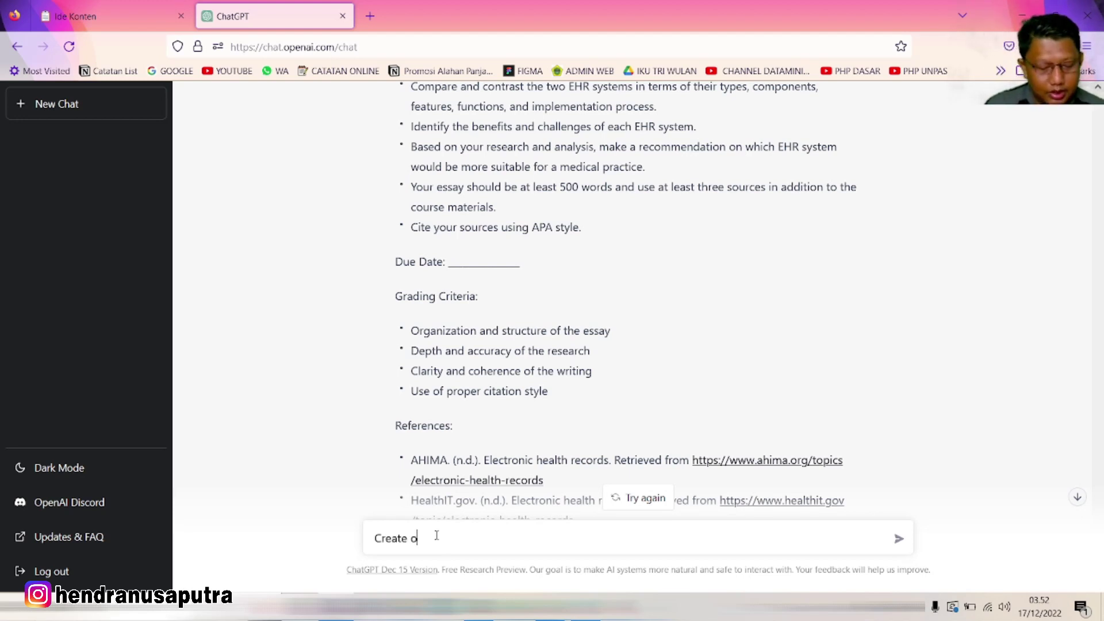
type("bjective q")
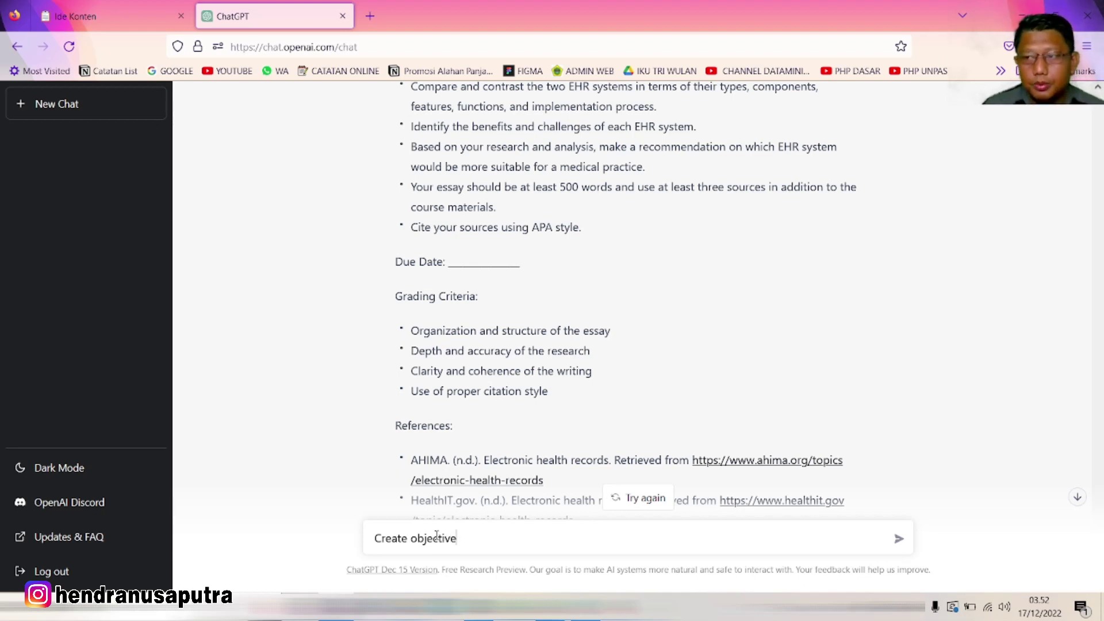
type("uestion")
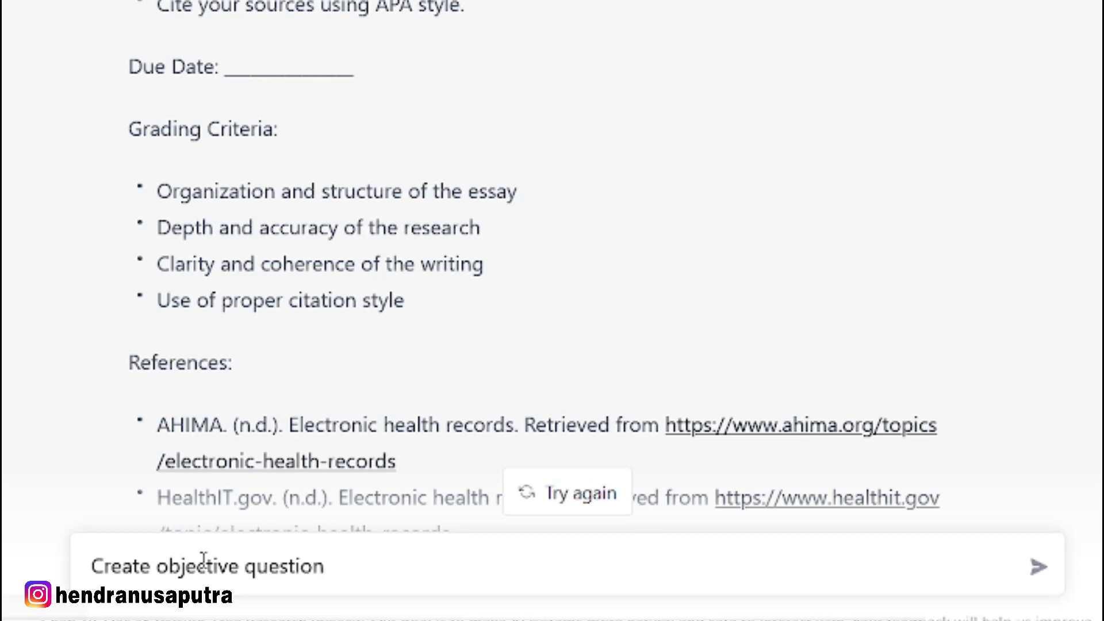
type(" for mid term")
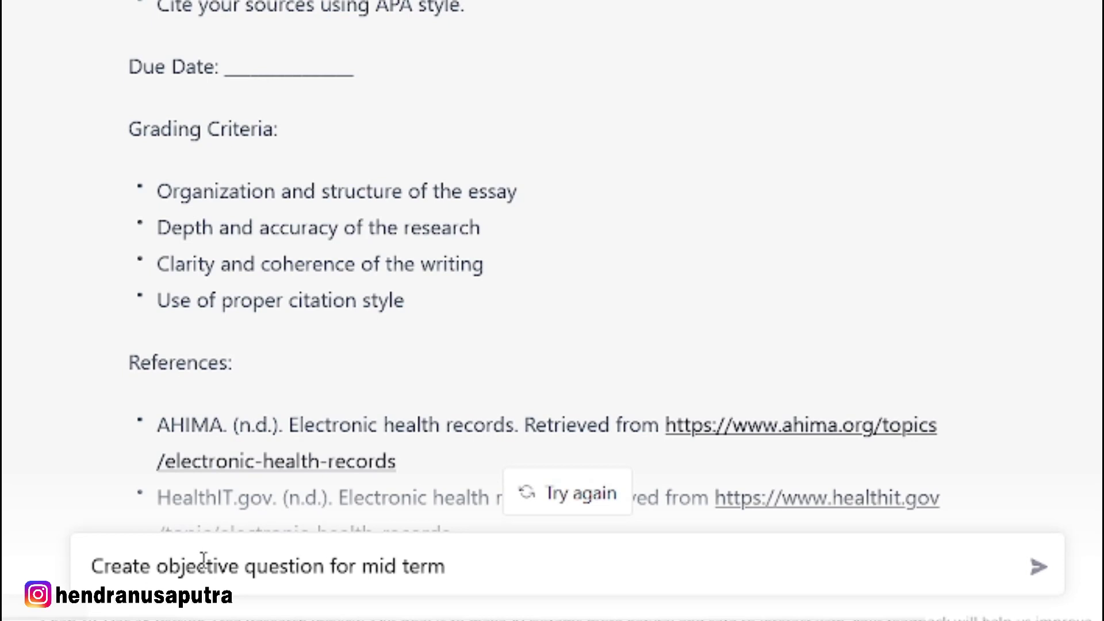
type(" exam for")
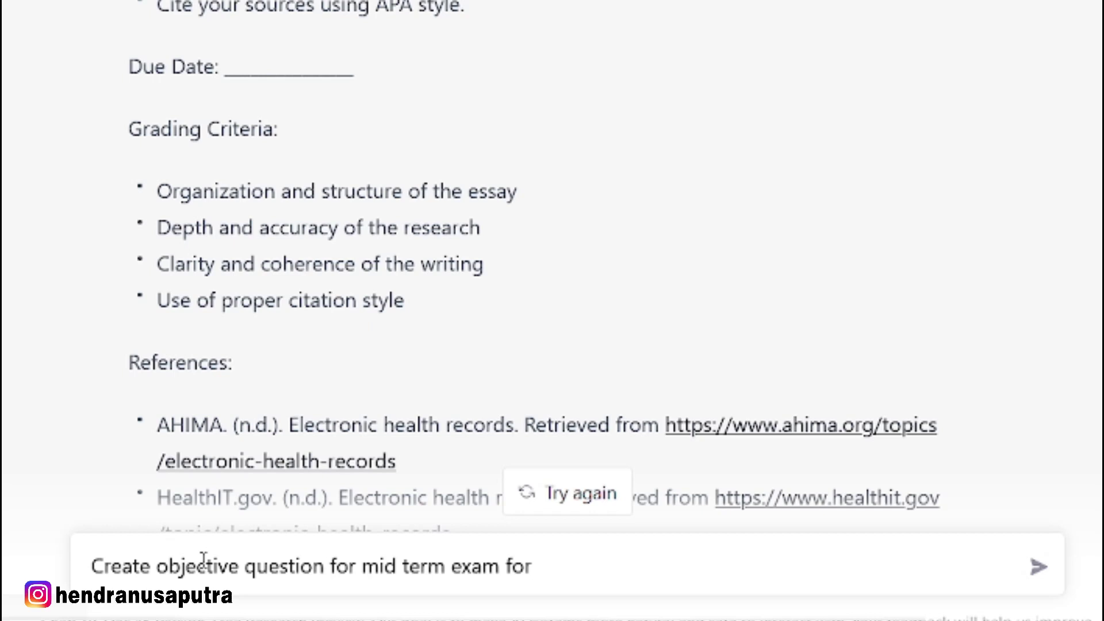
type(" this cou")
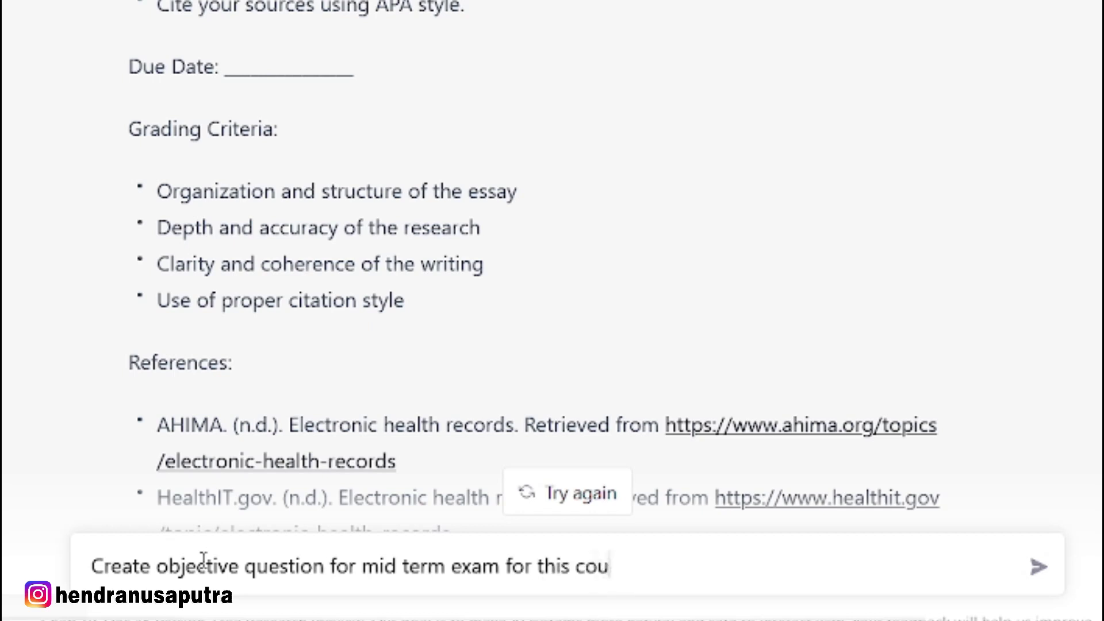
type("rse")
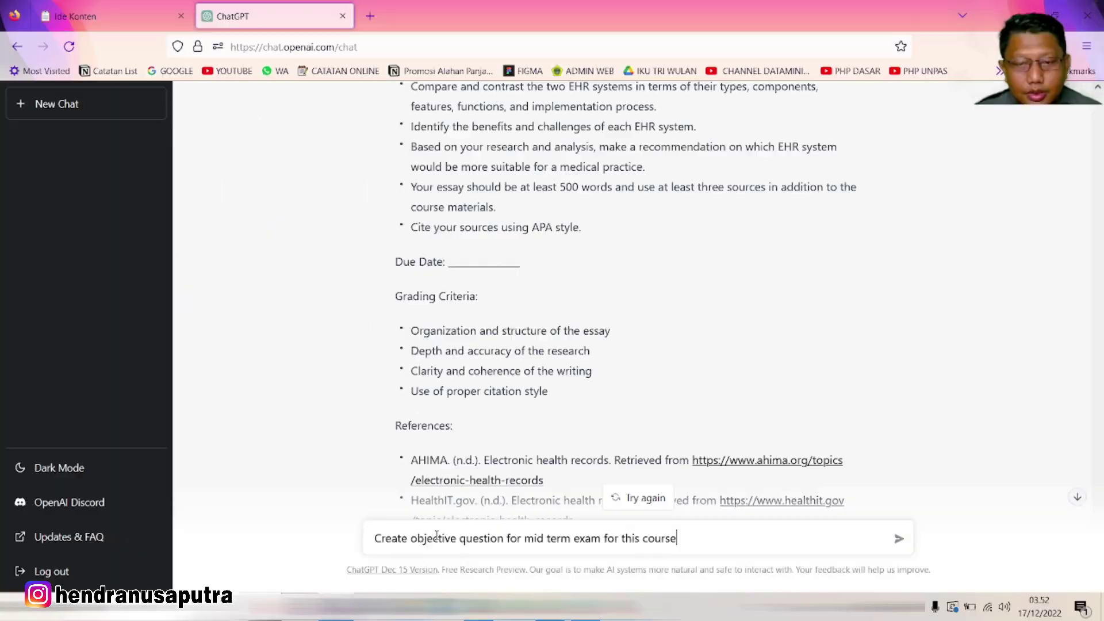
scroll(518, 356, "down", 3)
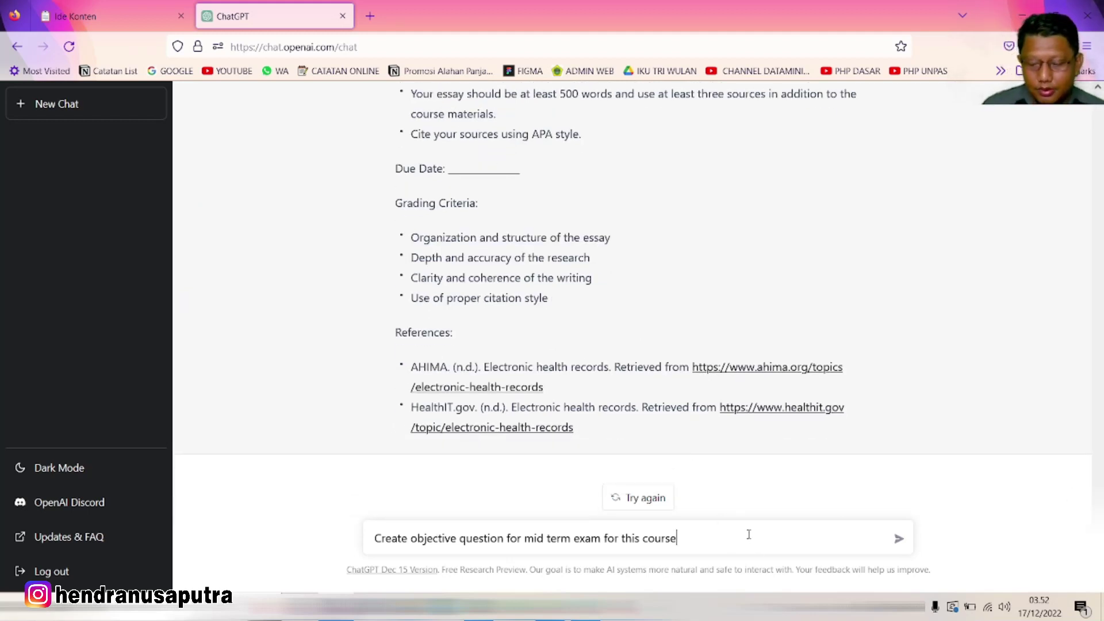
key("Return")
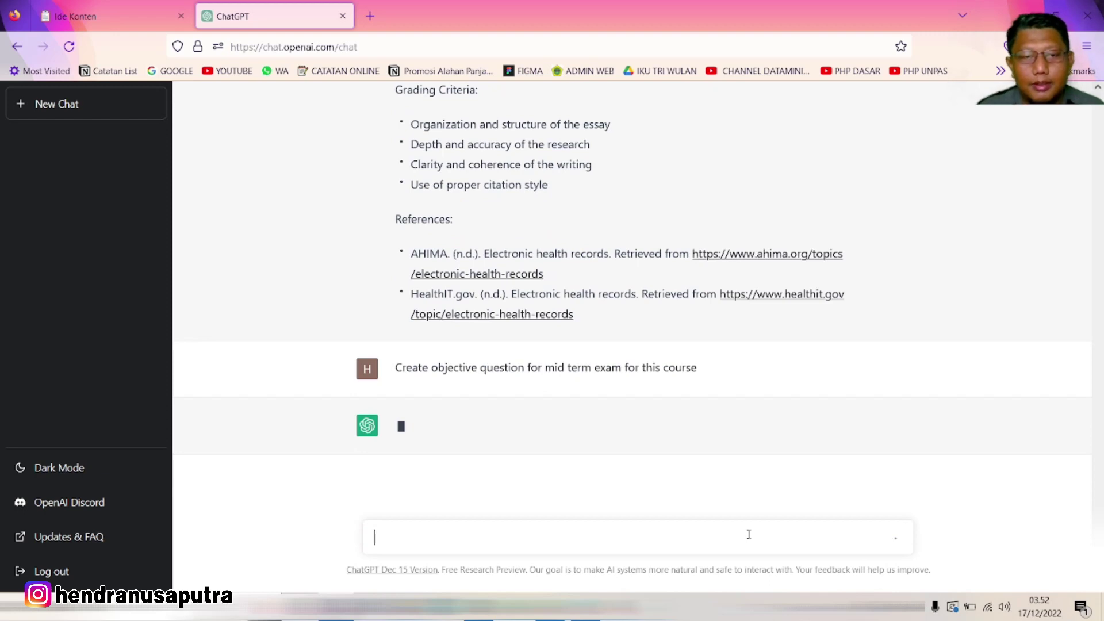
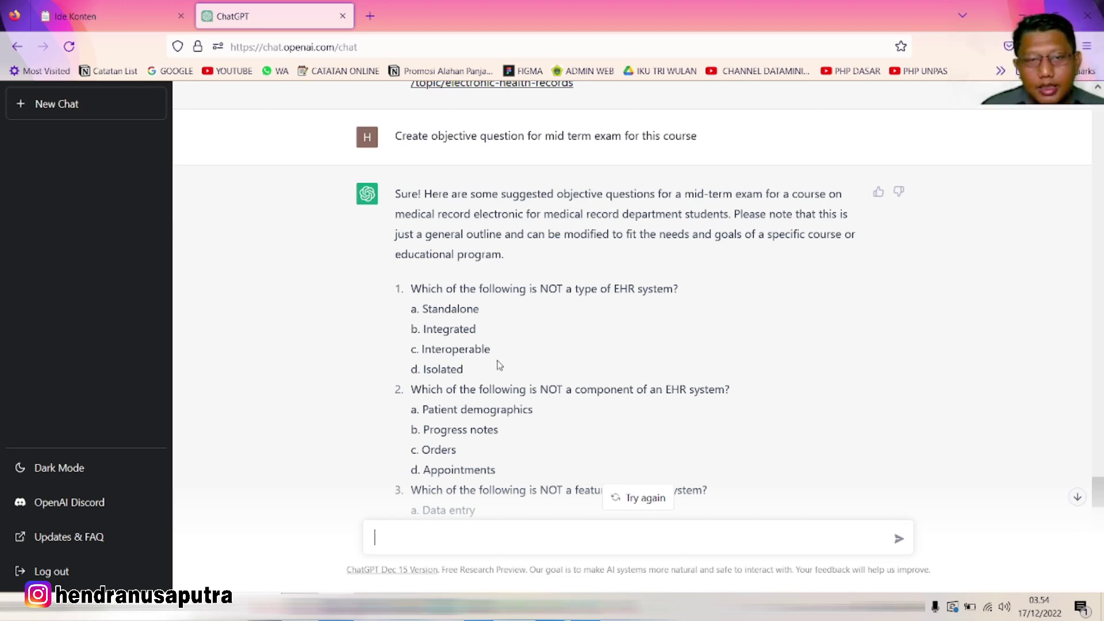
Look through the generated mid-term exam questions and have the answer regenerated
scroll(575, 431, "down", 5)
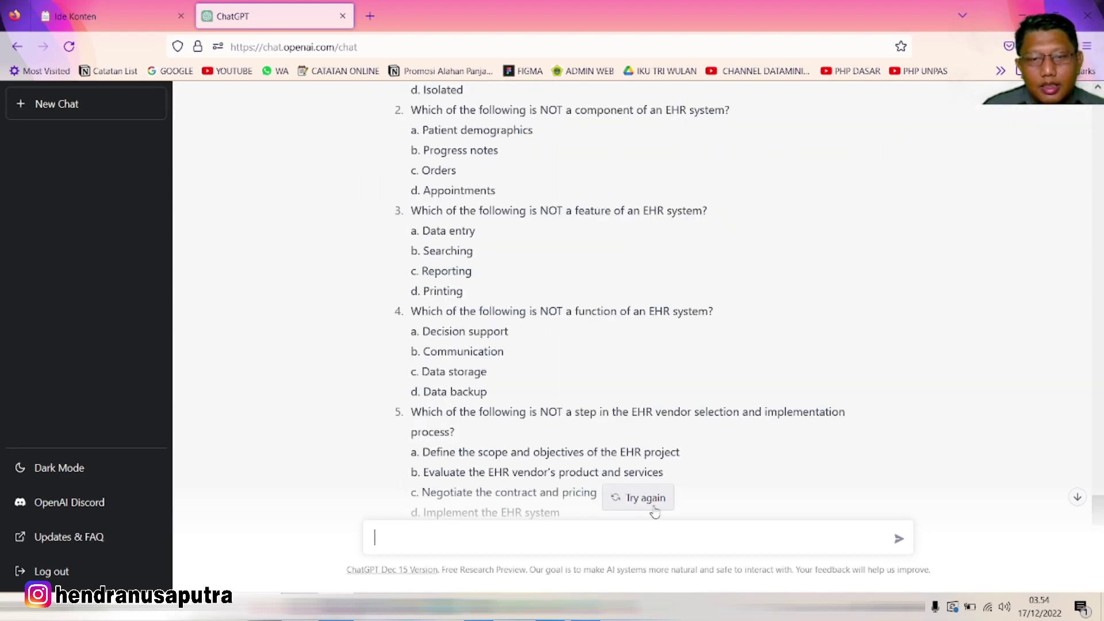
scroll(542, 365, "up", 7)
scroll(544, 366, "down", 10)
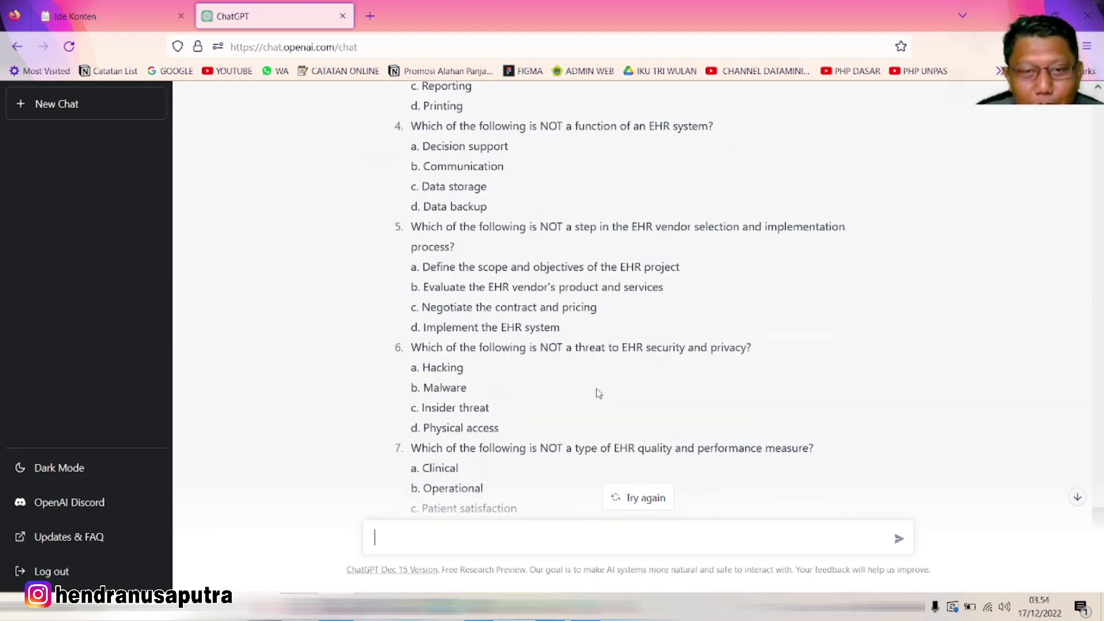
left_click(645, 498)
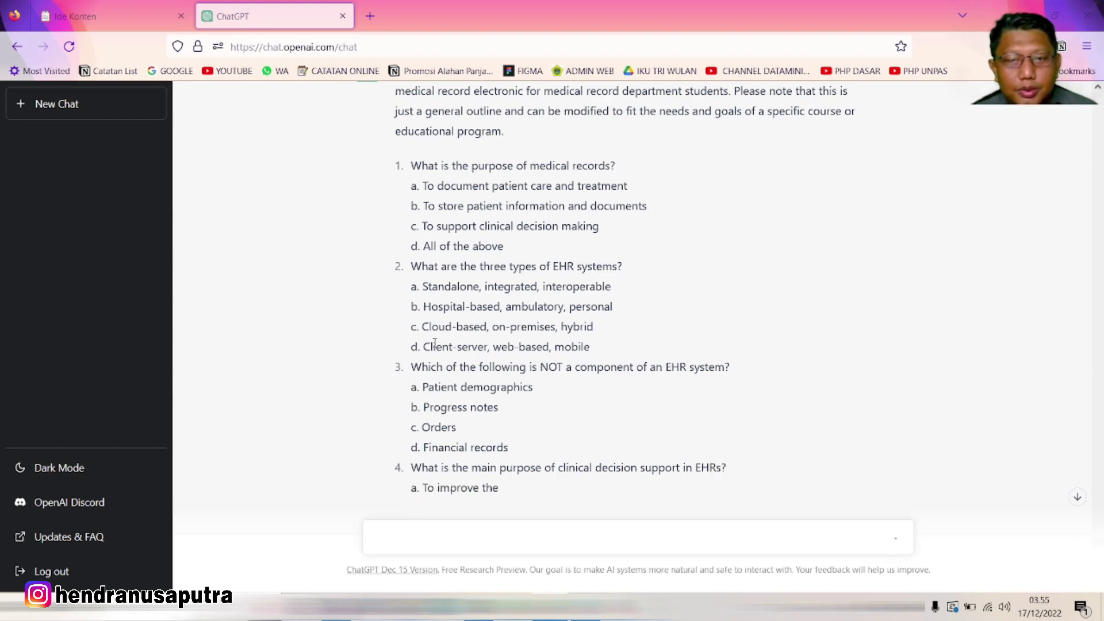
Read the regenerated mid-term questions and compare them with the first version of the answer, ending on the second version
scroll(532, 358, "up", 4)
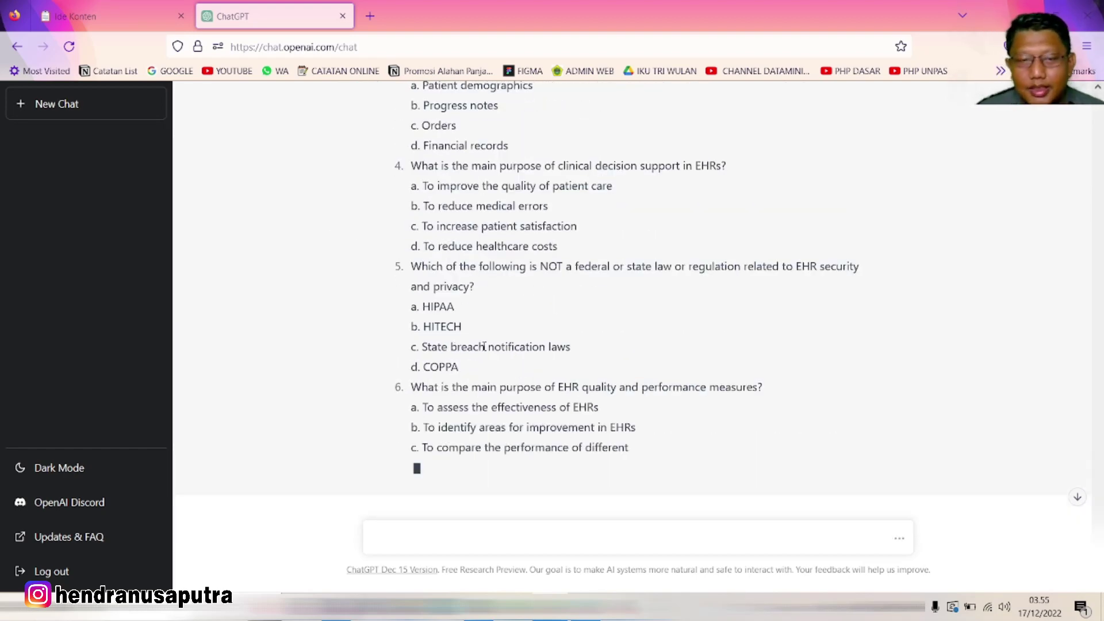
scroll(519, 339, "up", 6)
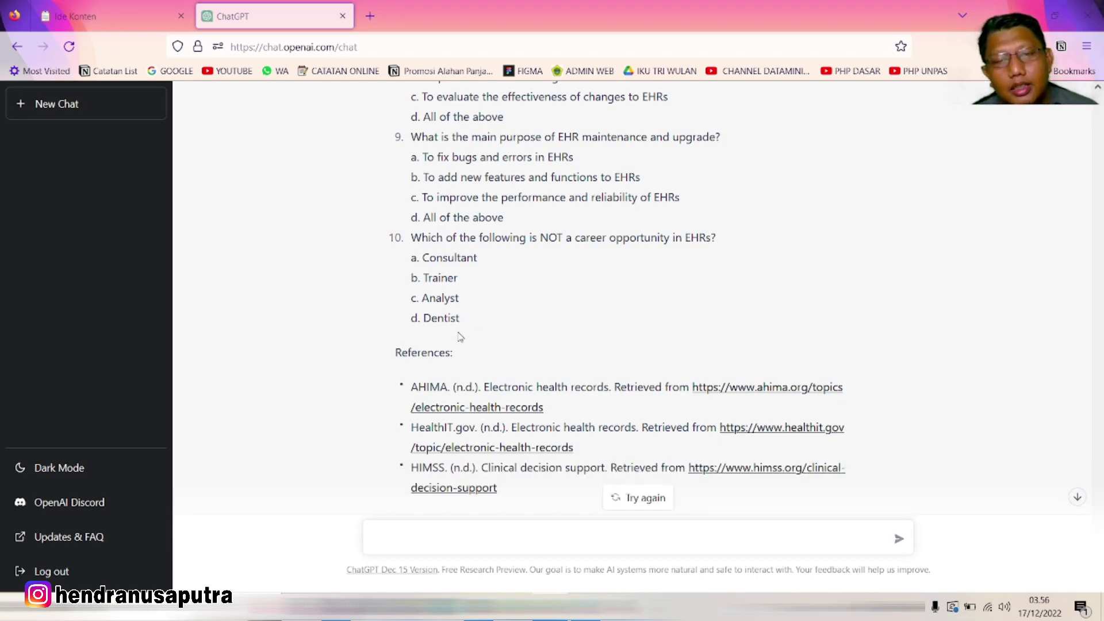
scroll(505, 317, "up", 5)
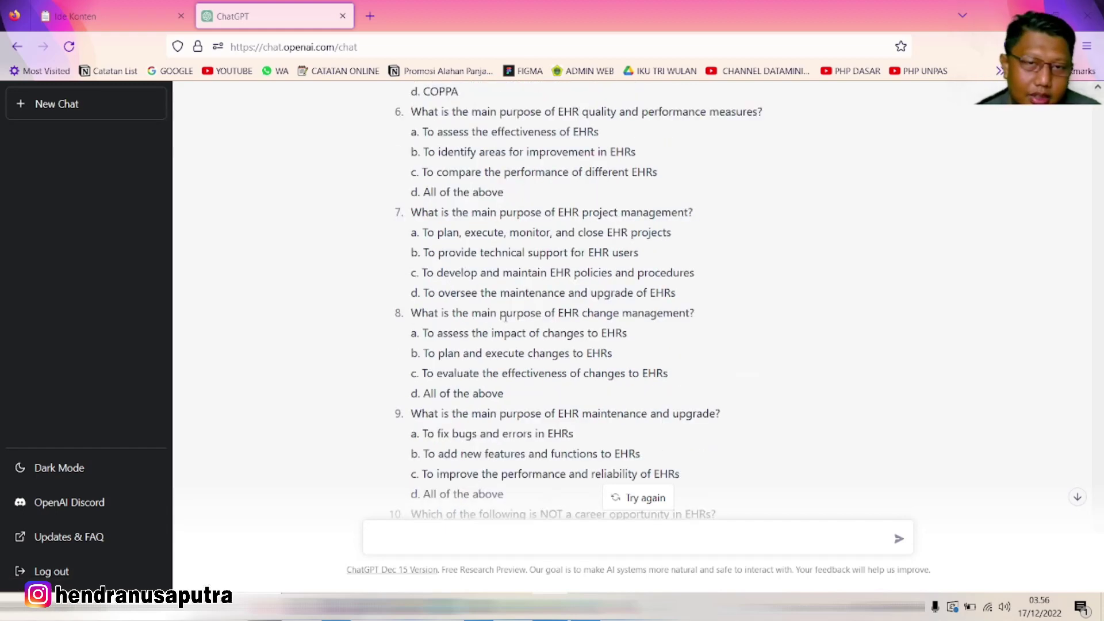
scroll(505, 318, "up", 10)
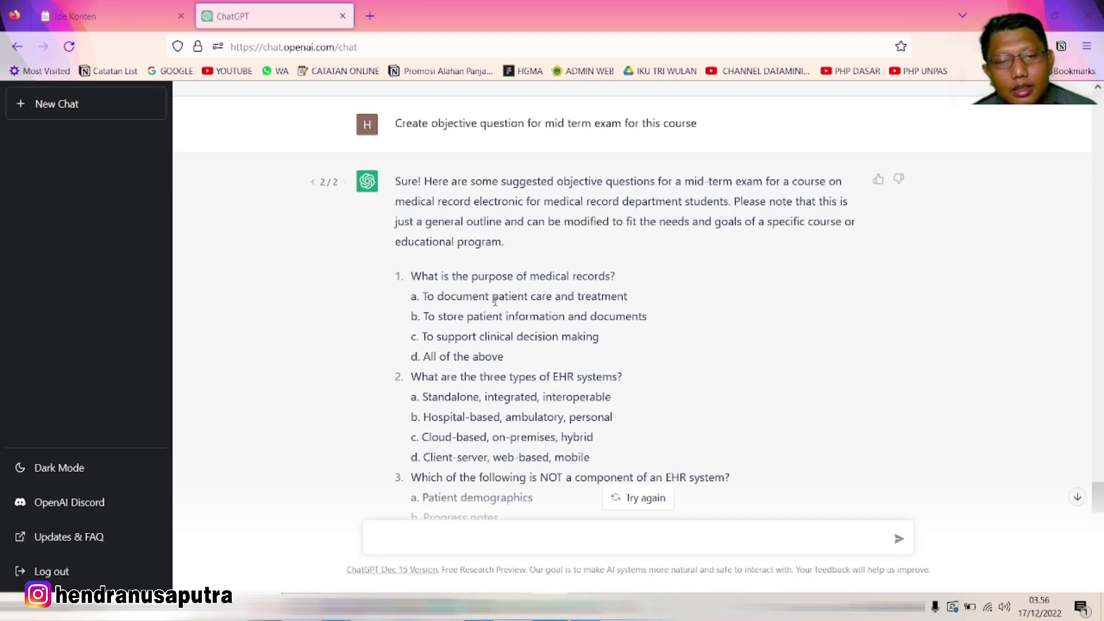
left_click(313, 183)
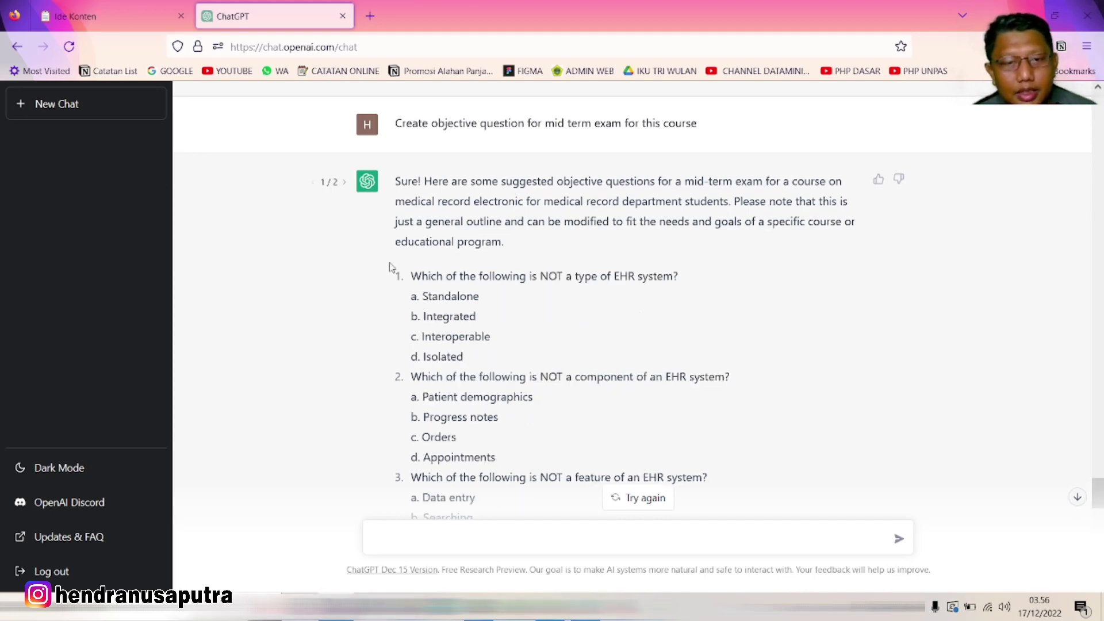
scroll(447, 362, "down", 15)
scroll(447, 363, "up", 12)
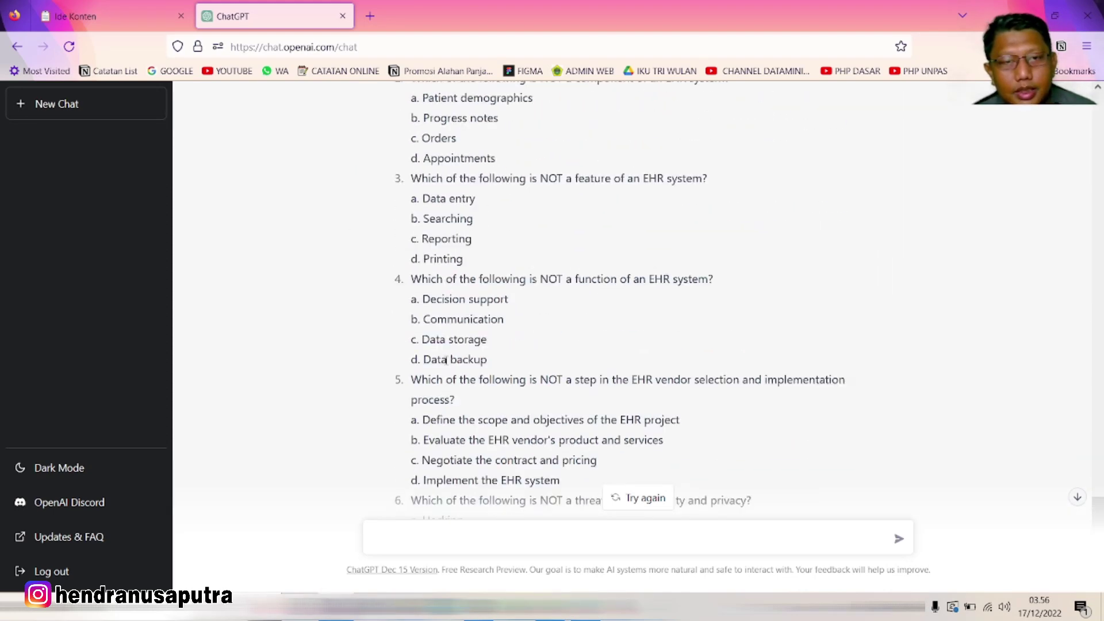
scroll(447, 360, "up", 7)
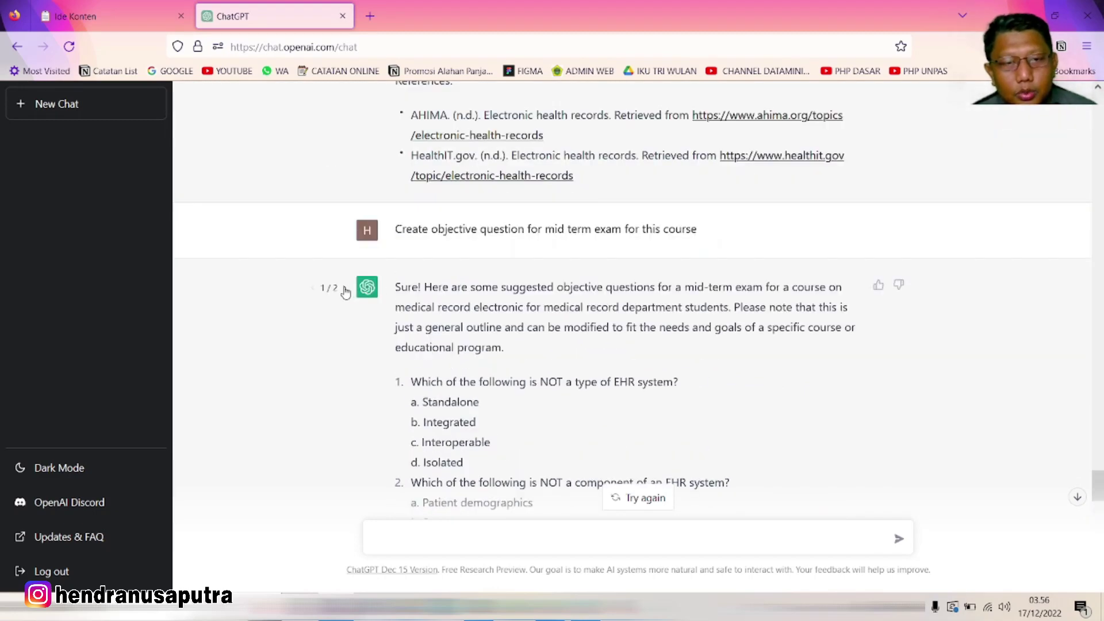
left_click(344, 288)
scroll(499, 374, "down", 3)
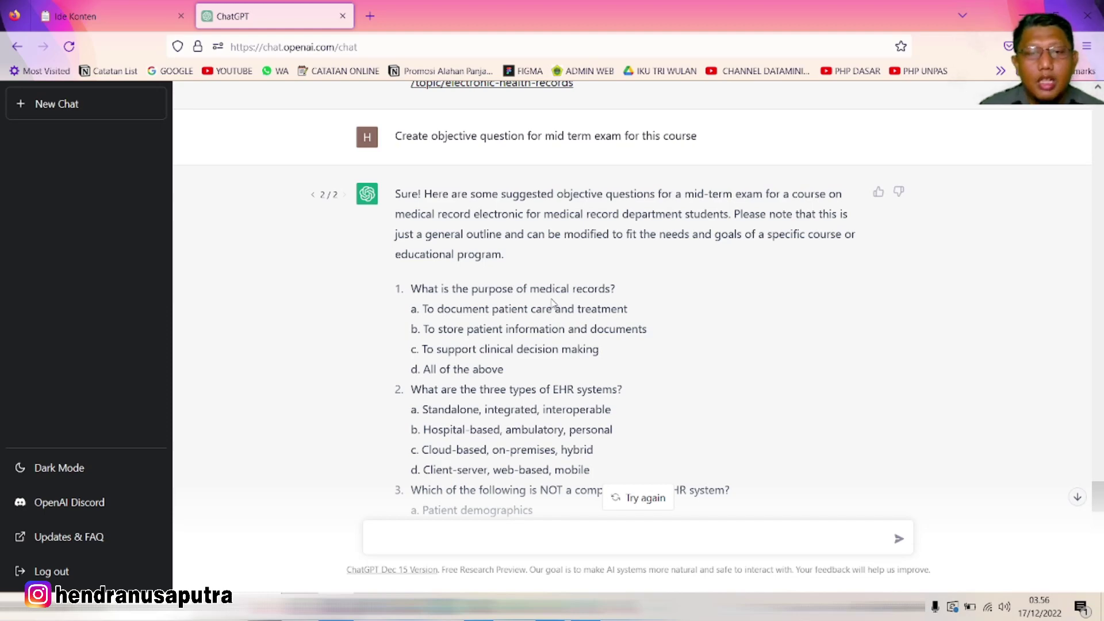
Review the second version's exam questions from first to last with its references, and look back at the essay assignment's instructions and grading criteria
scroll(523, 300, "up", 5)
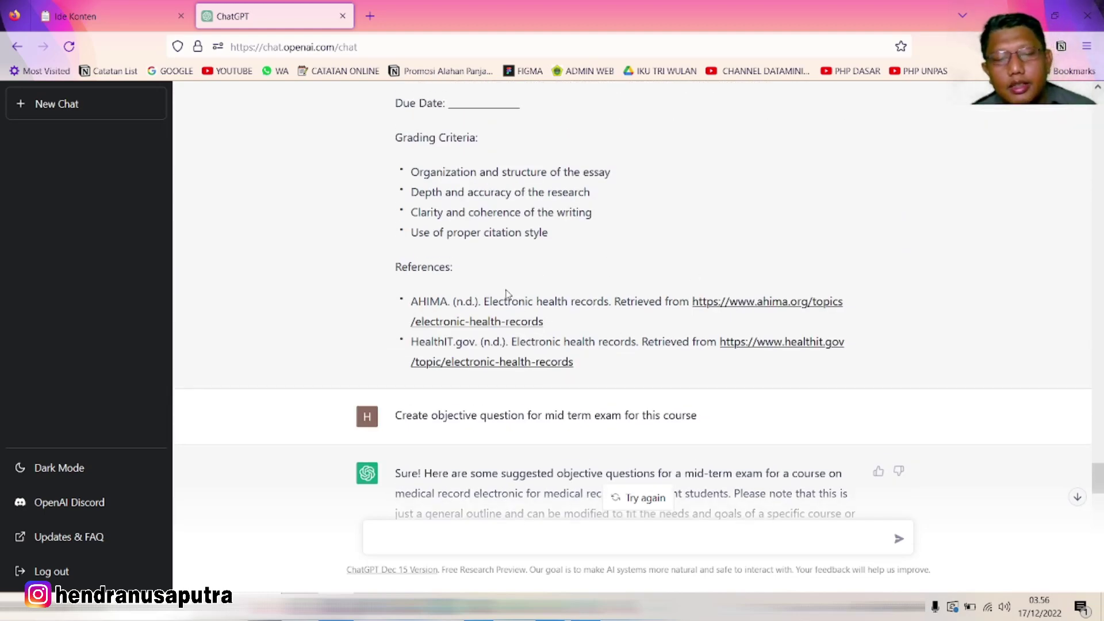
scroll(553, 463, "down", 7)
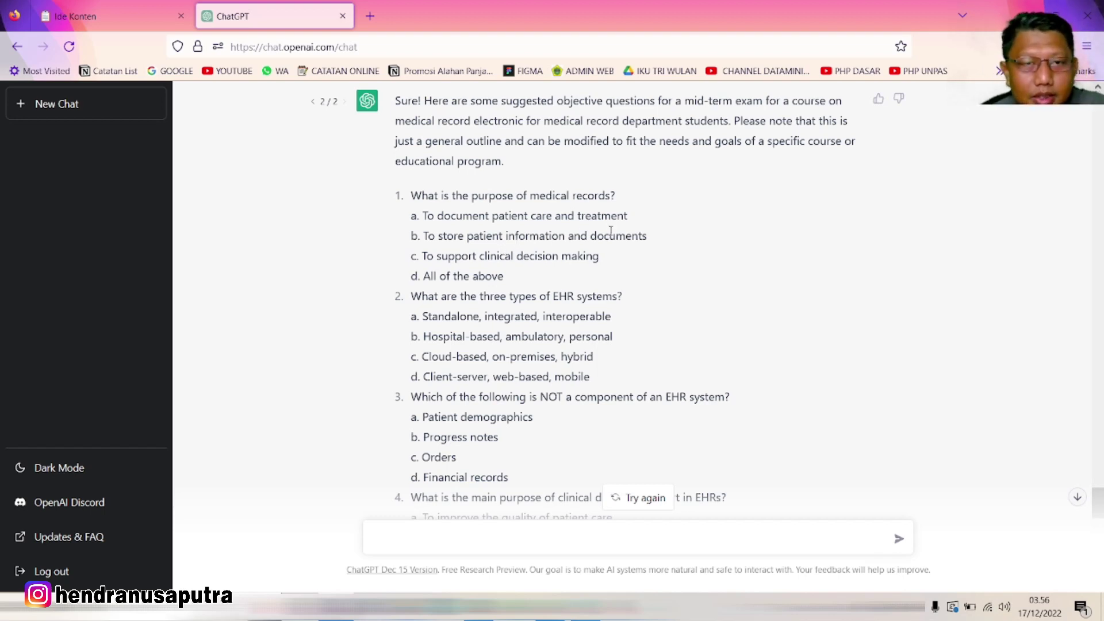
scroll(524, 209, "down", 5)
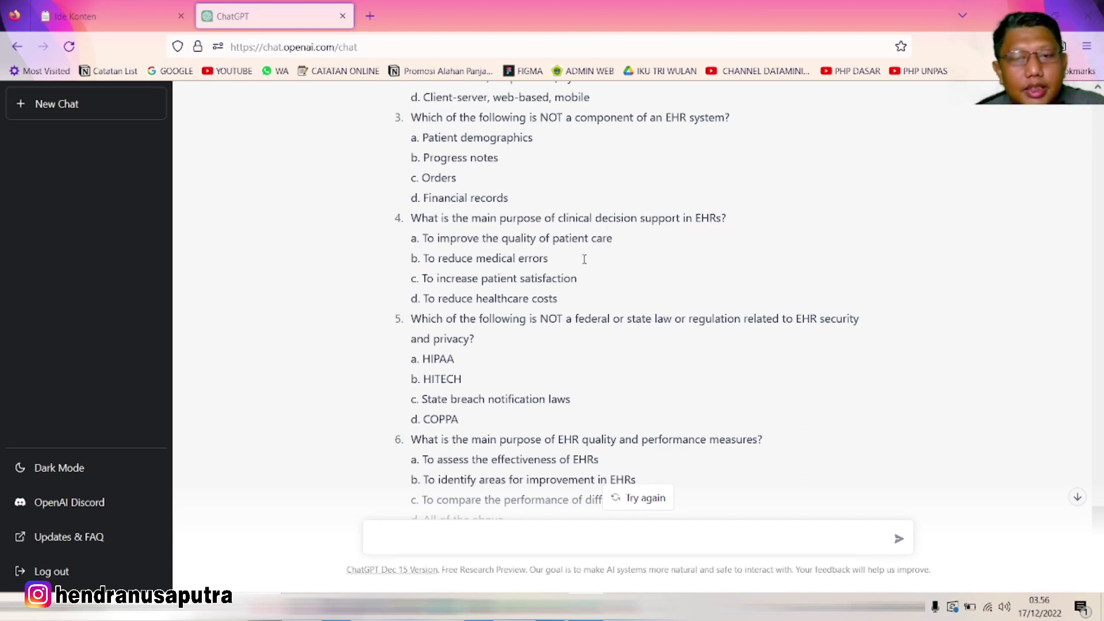
scroll(501, 293, "down", 10)
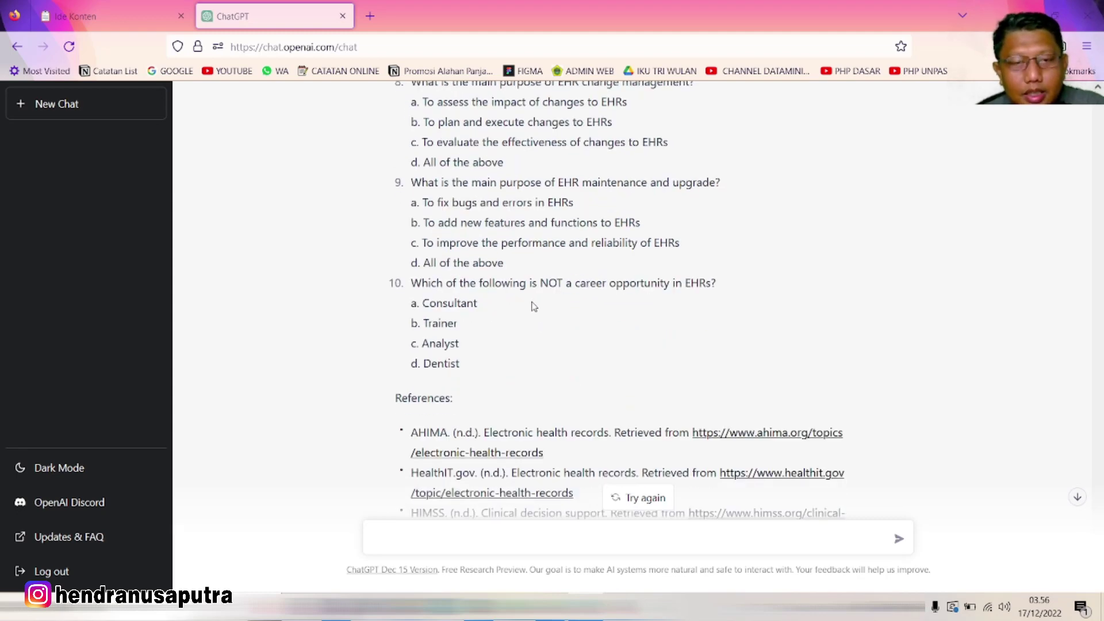
scroll(512, 323, "down", 3)
scroll(510, 339, "up", 15)
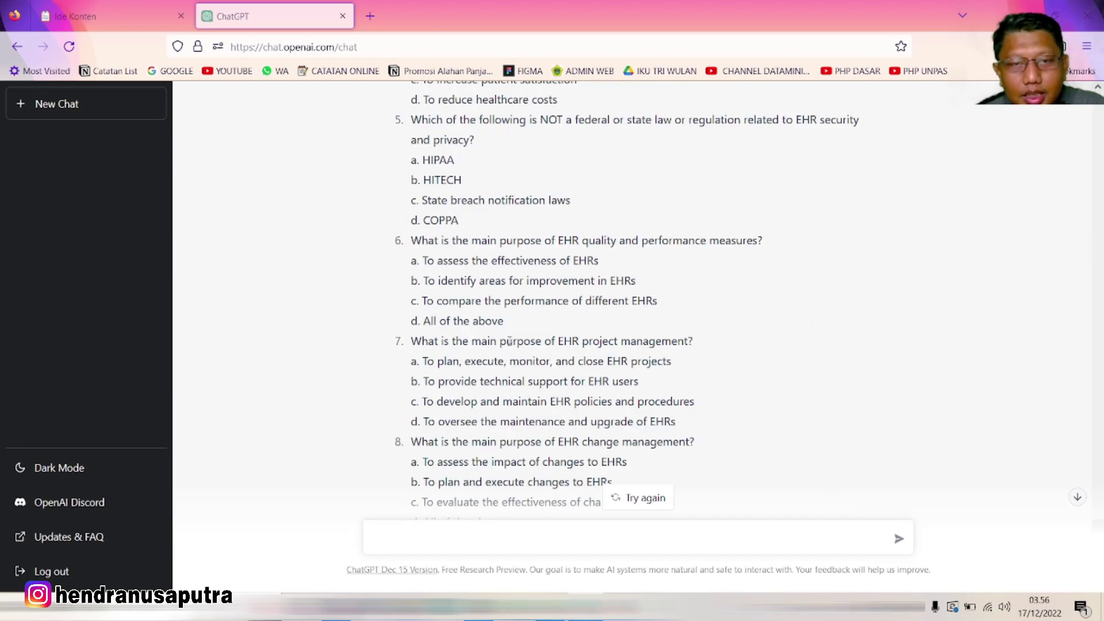
scroll(511, 343, "up", 6)
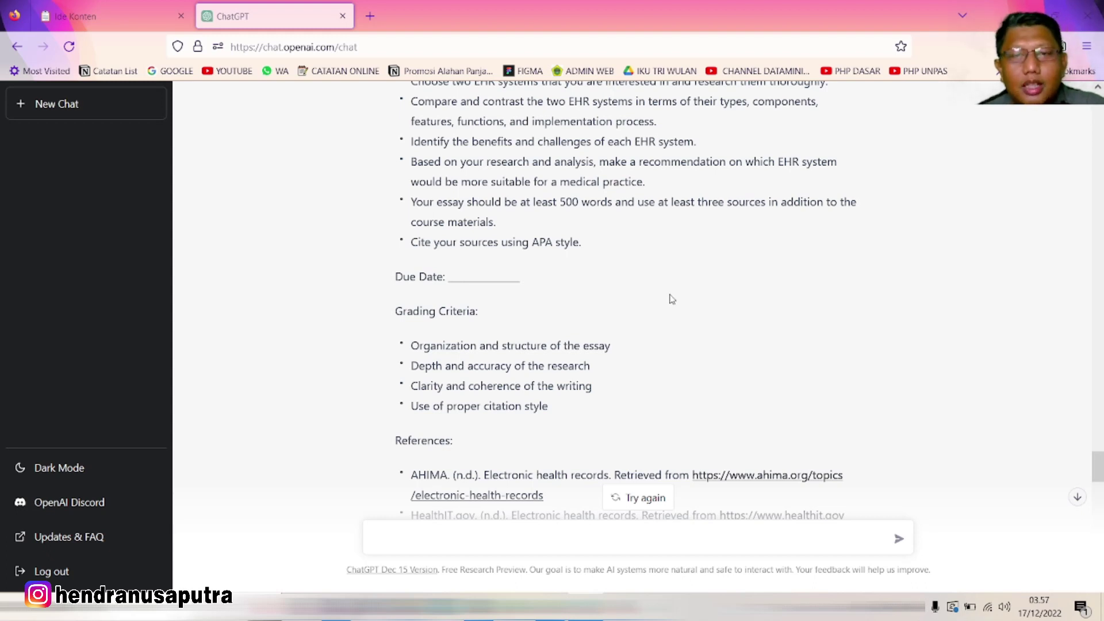
scroll(558, 328, "up", 2)
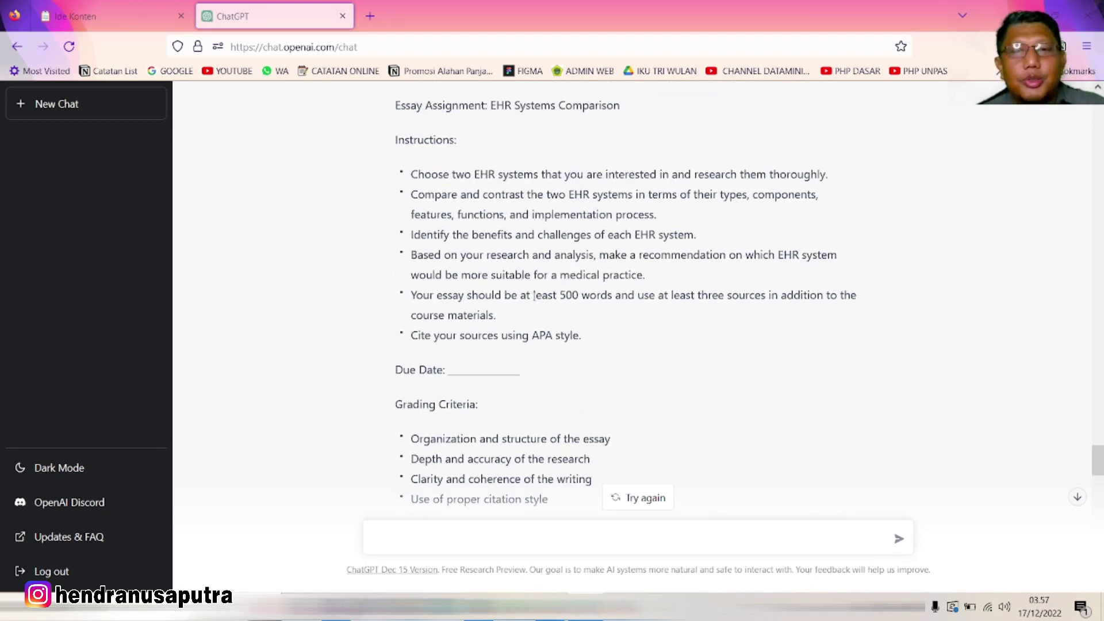